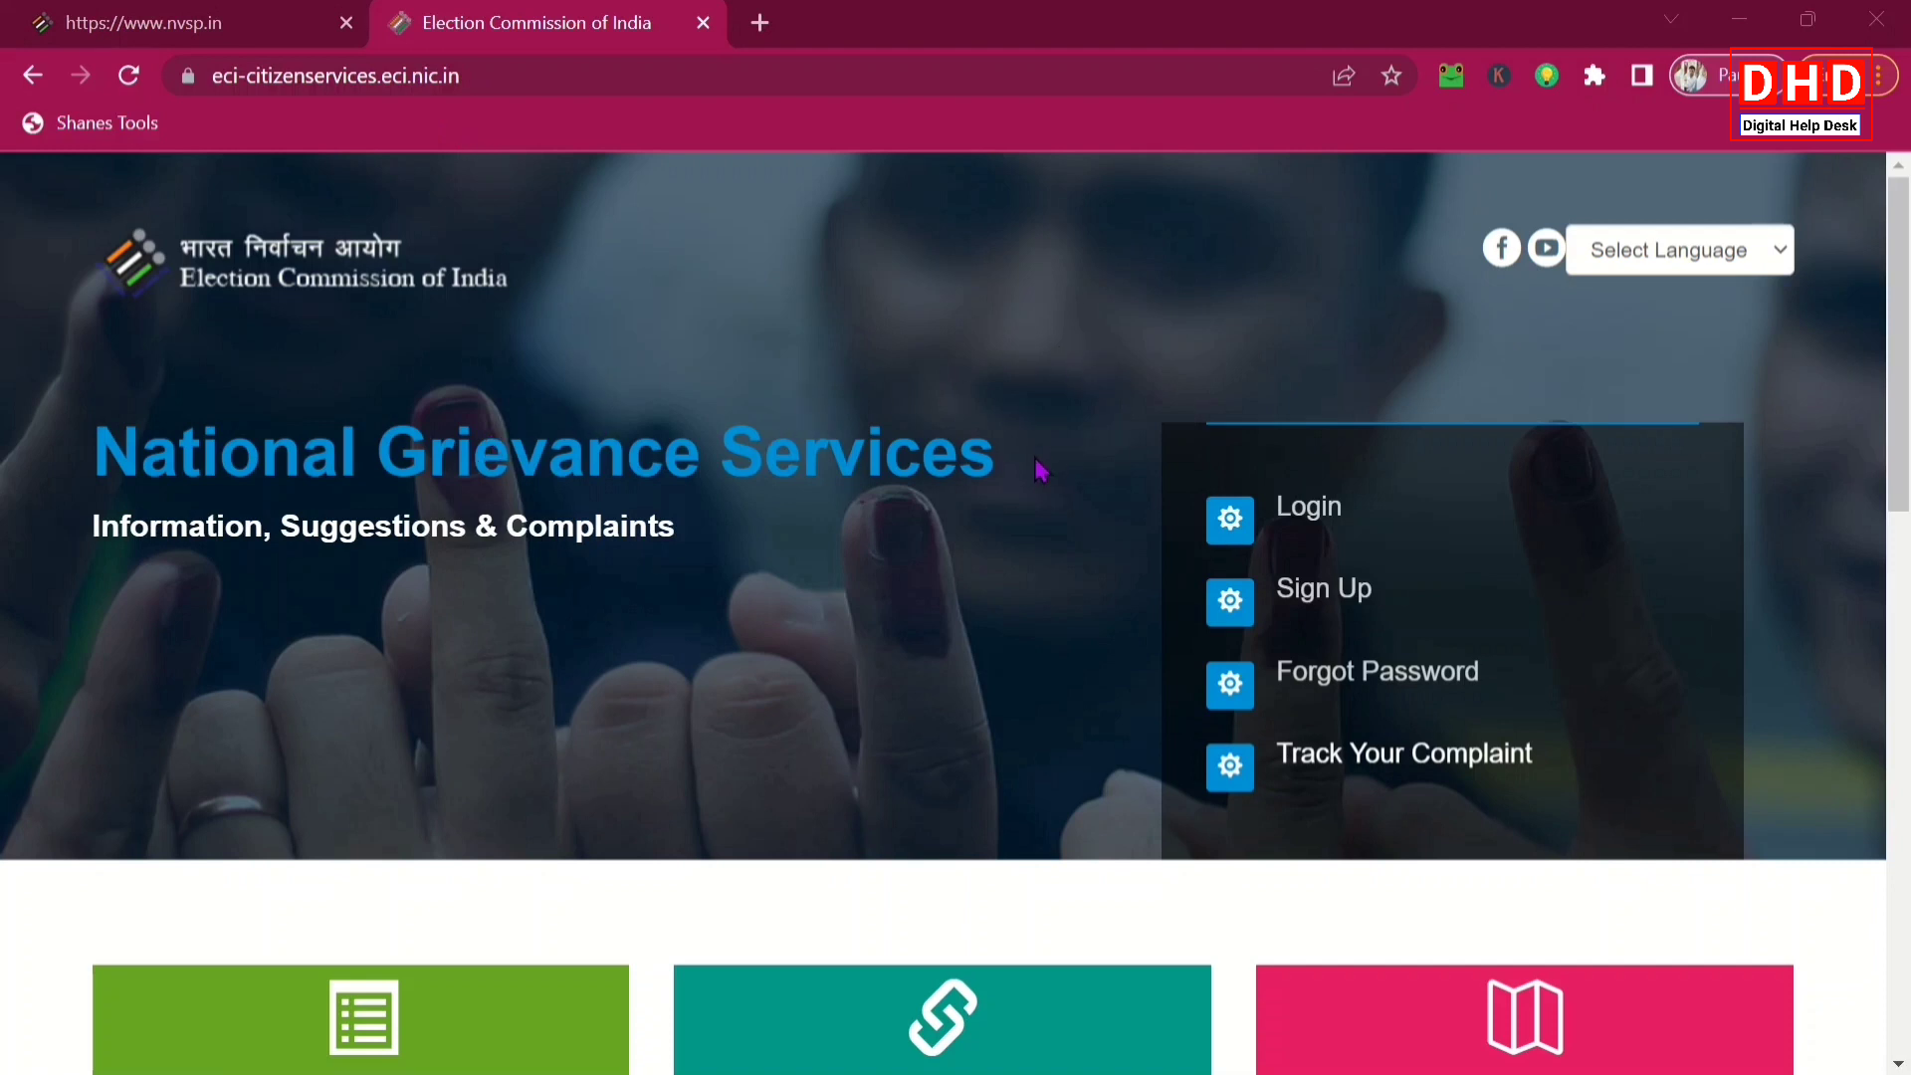
Sign up with the mobile number and captcha text, and verify the account with the mobile verification code
{"action": "left_click", "coordinate": [1317, 593]}
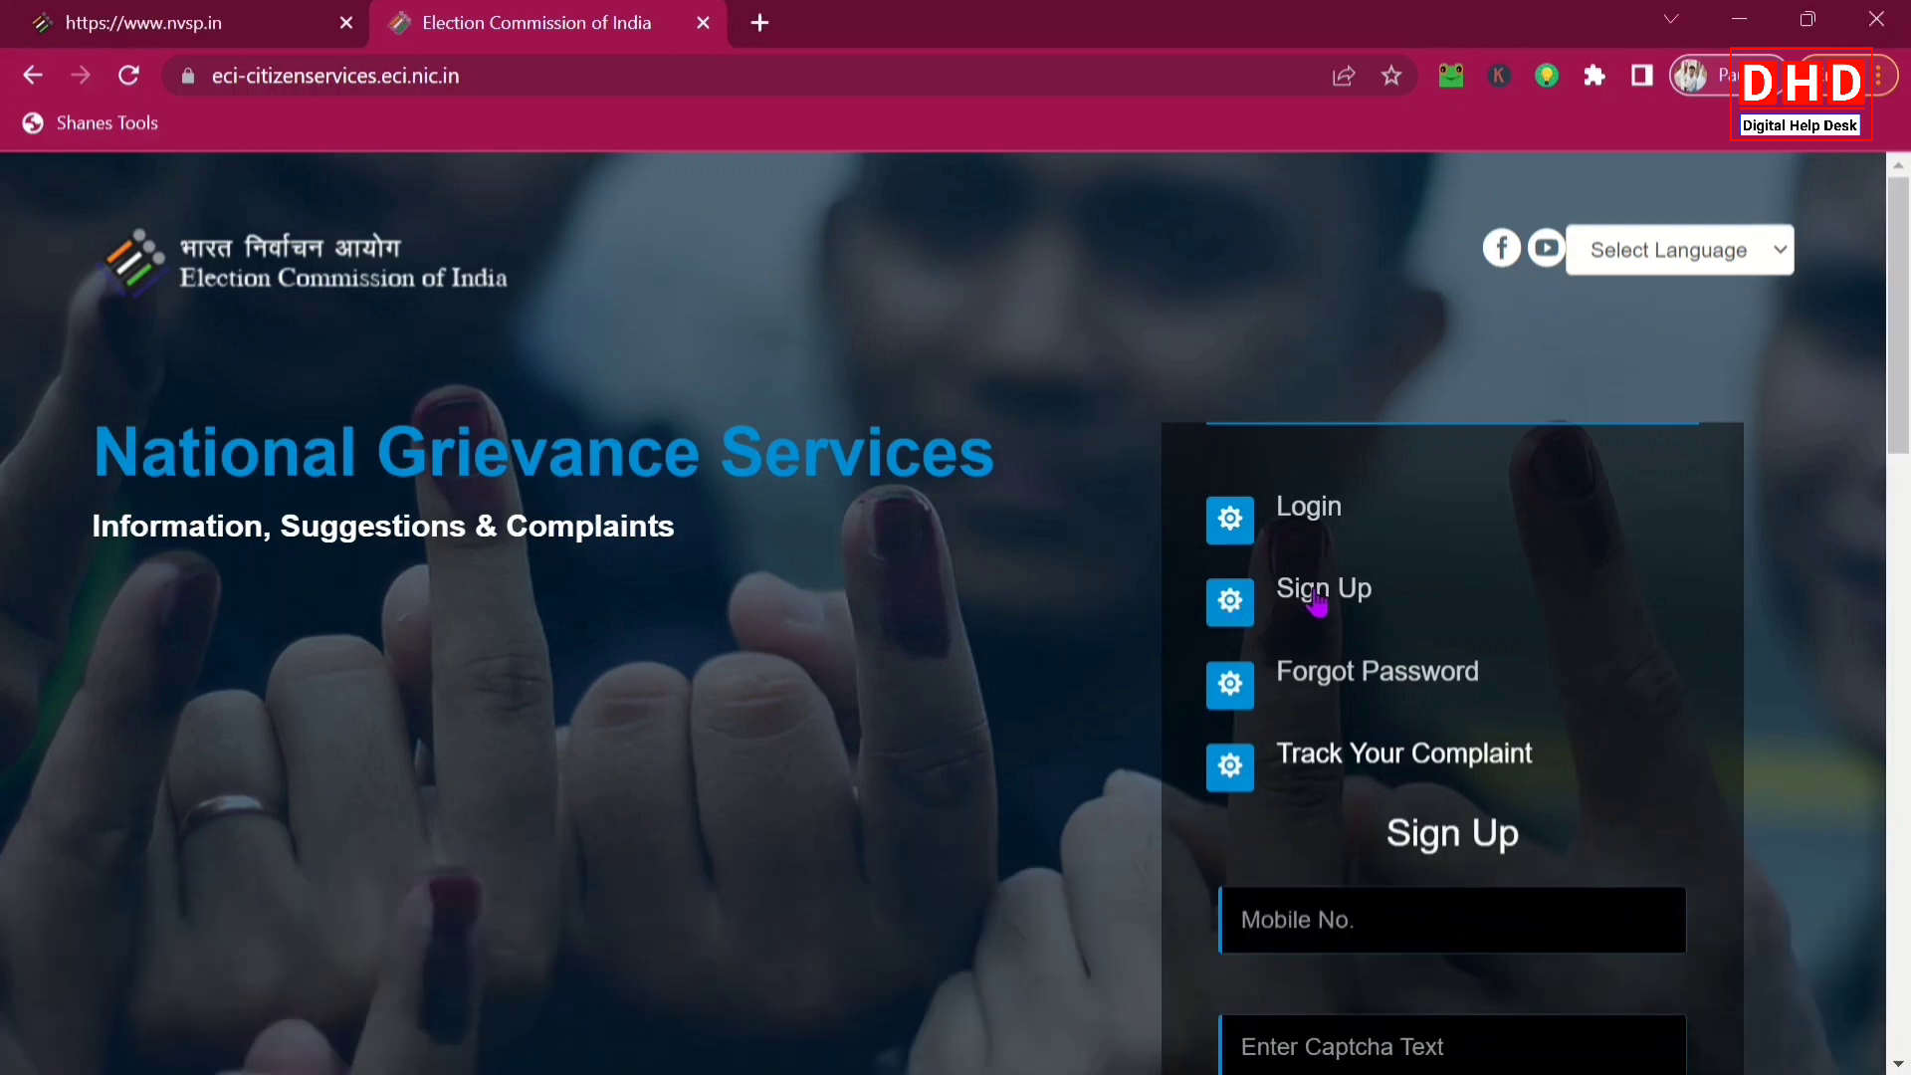
{"action": "scroll", "coordinate": [1327, 594], "scroll_direction": "down", "scroll_amount": 6}
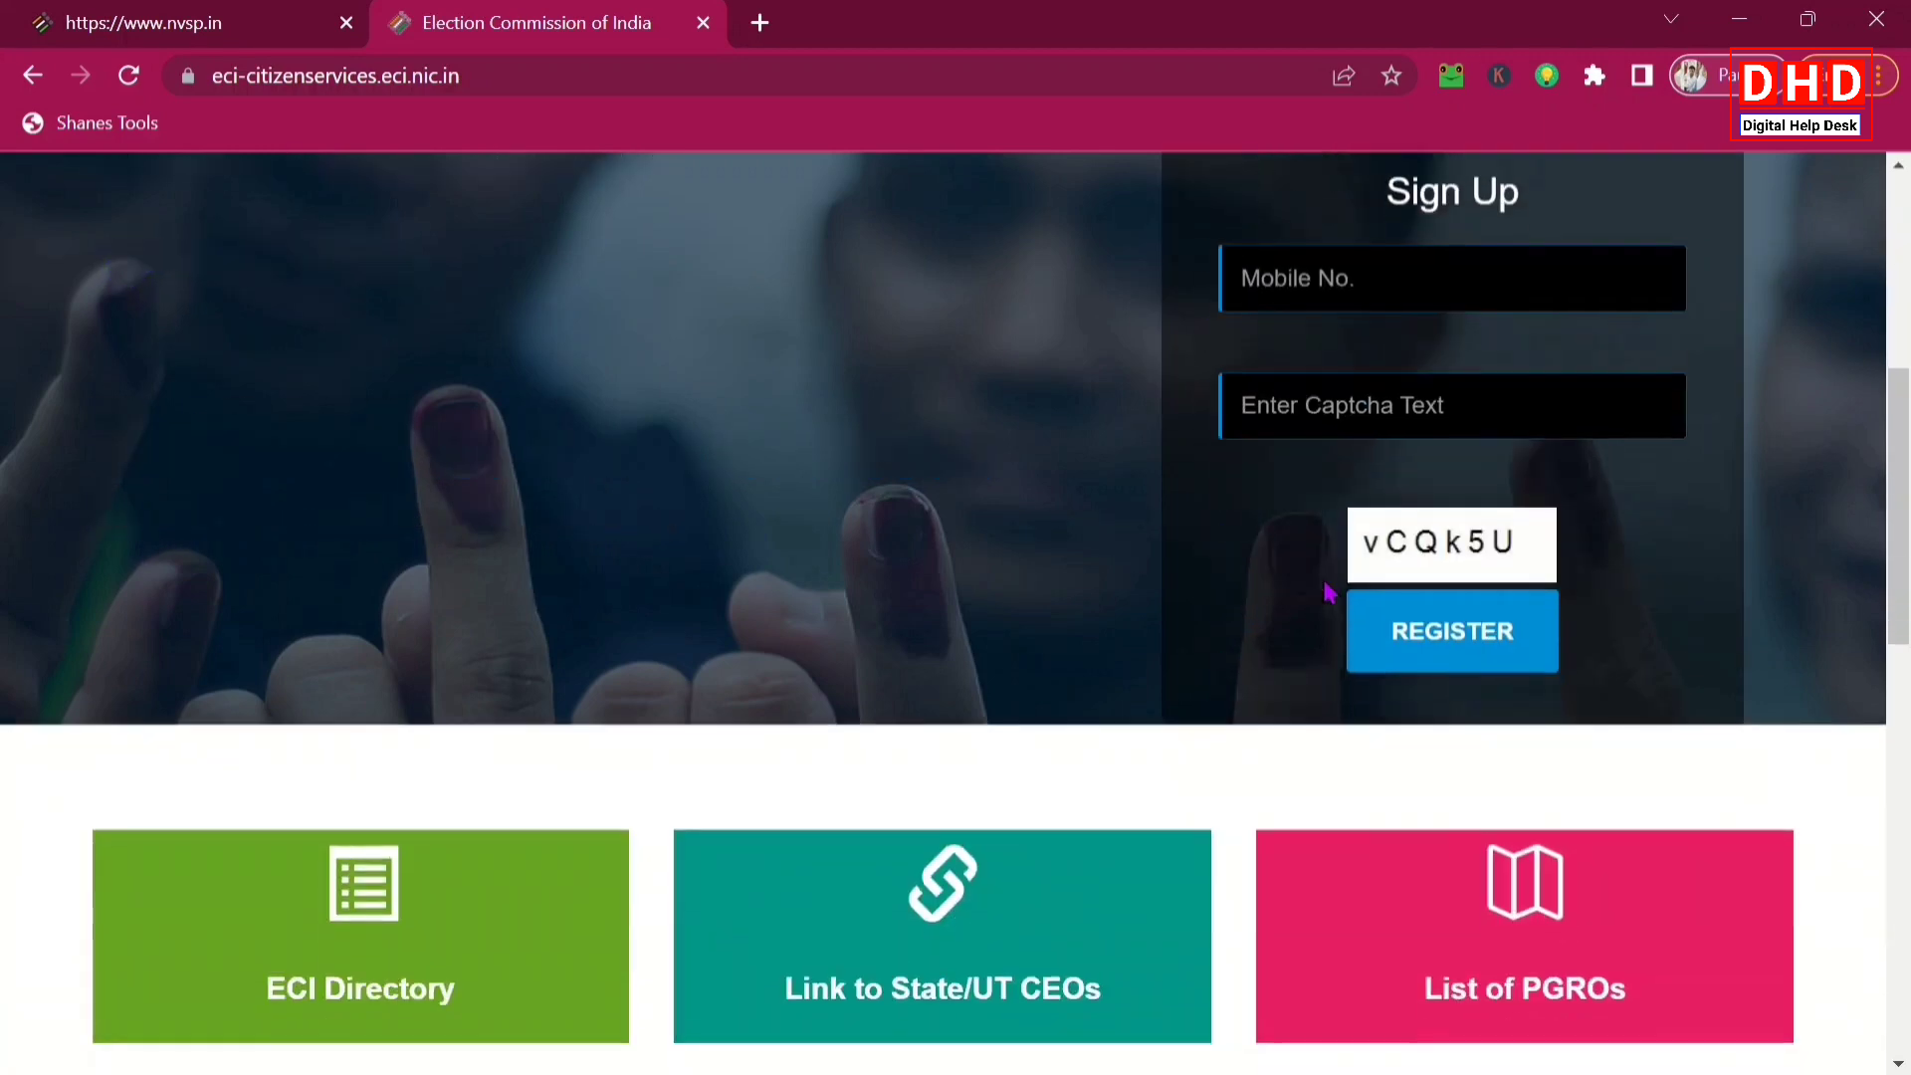
{"action": "scroll", "coordinate": [1285, 378], "scroll_direction": "up", "scroll_amount": 7}
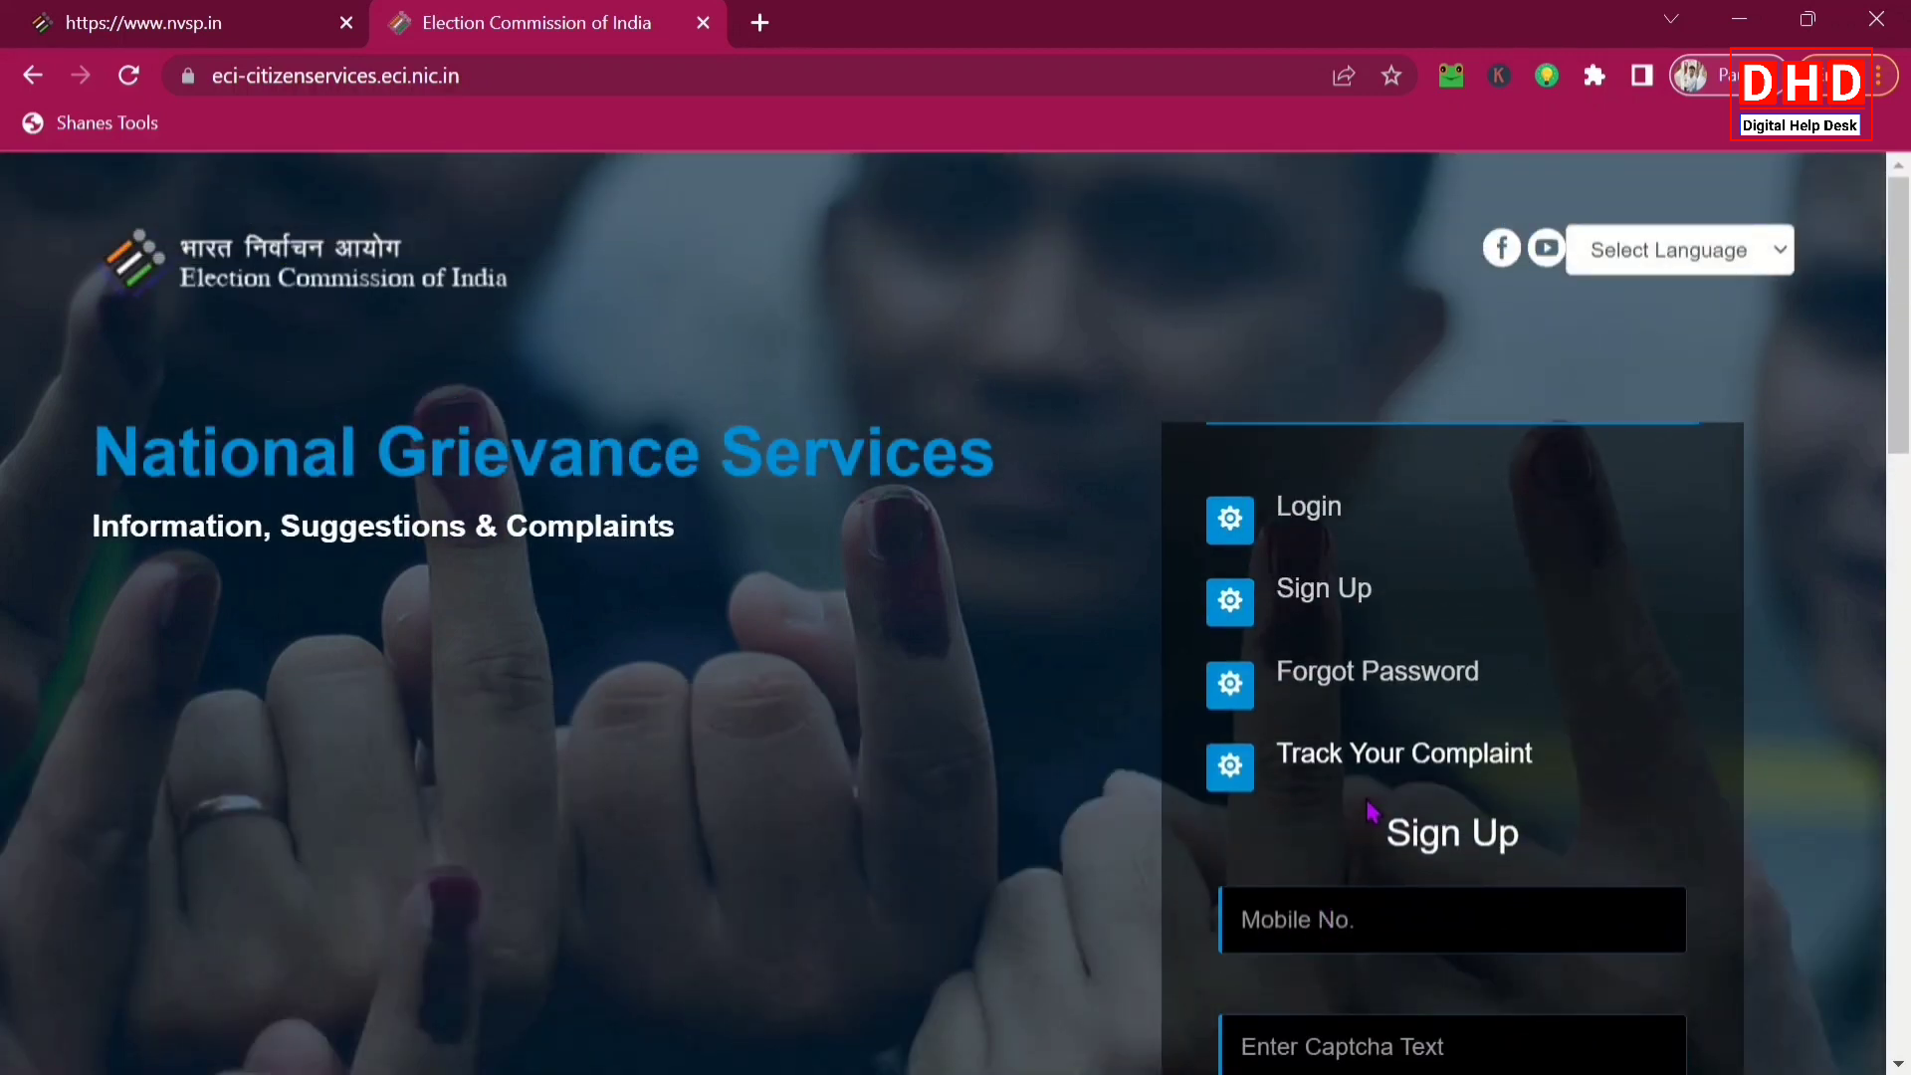
{"action": "scroll", "coordinate": [1370, 796], "scroll_direction": "down", "scroll_amount": 6}
{"action": "scroll", "coordinate": [1368, 790], "scroll_direction": "down", "scroll_amount": 1}
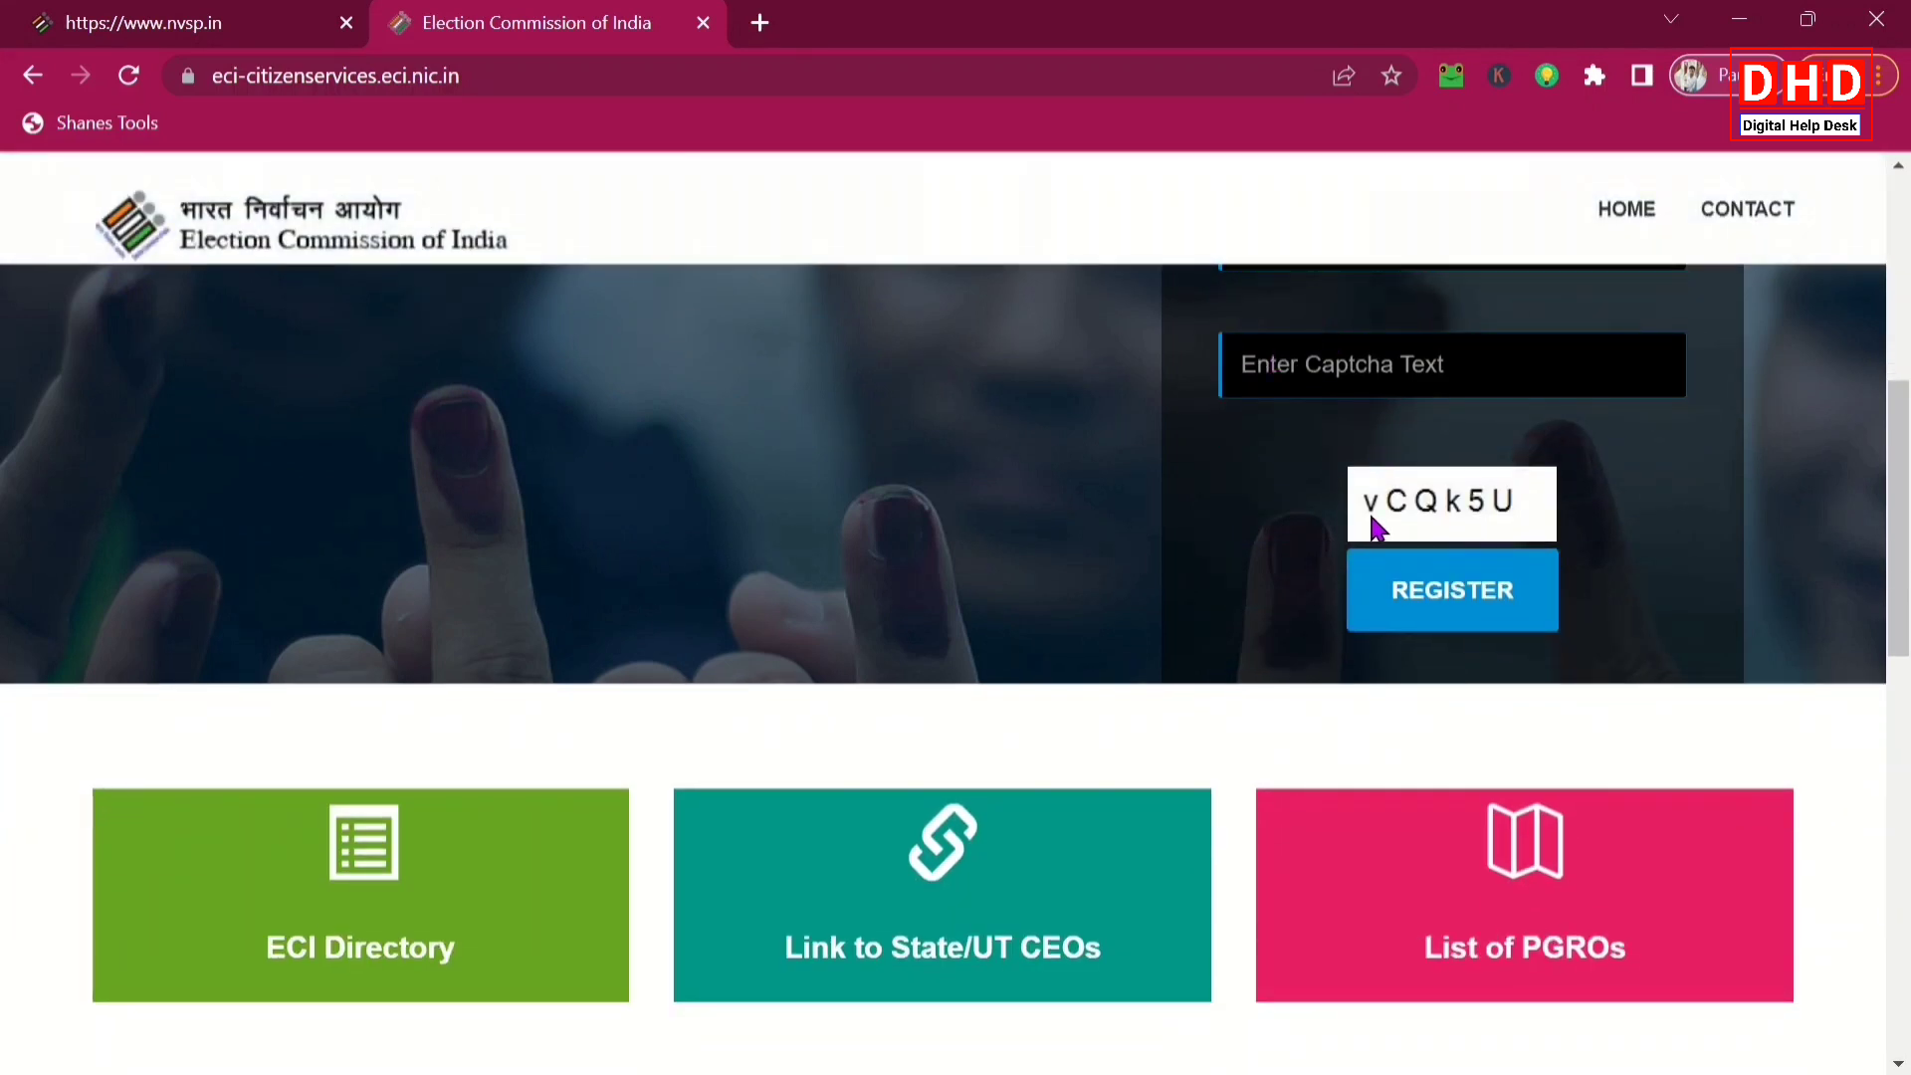
{"action": "left_click", "coordinate": [1467, 614]}
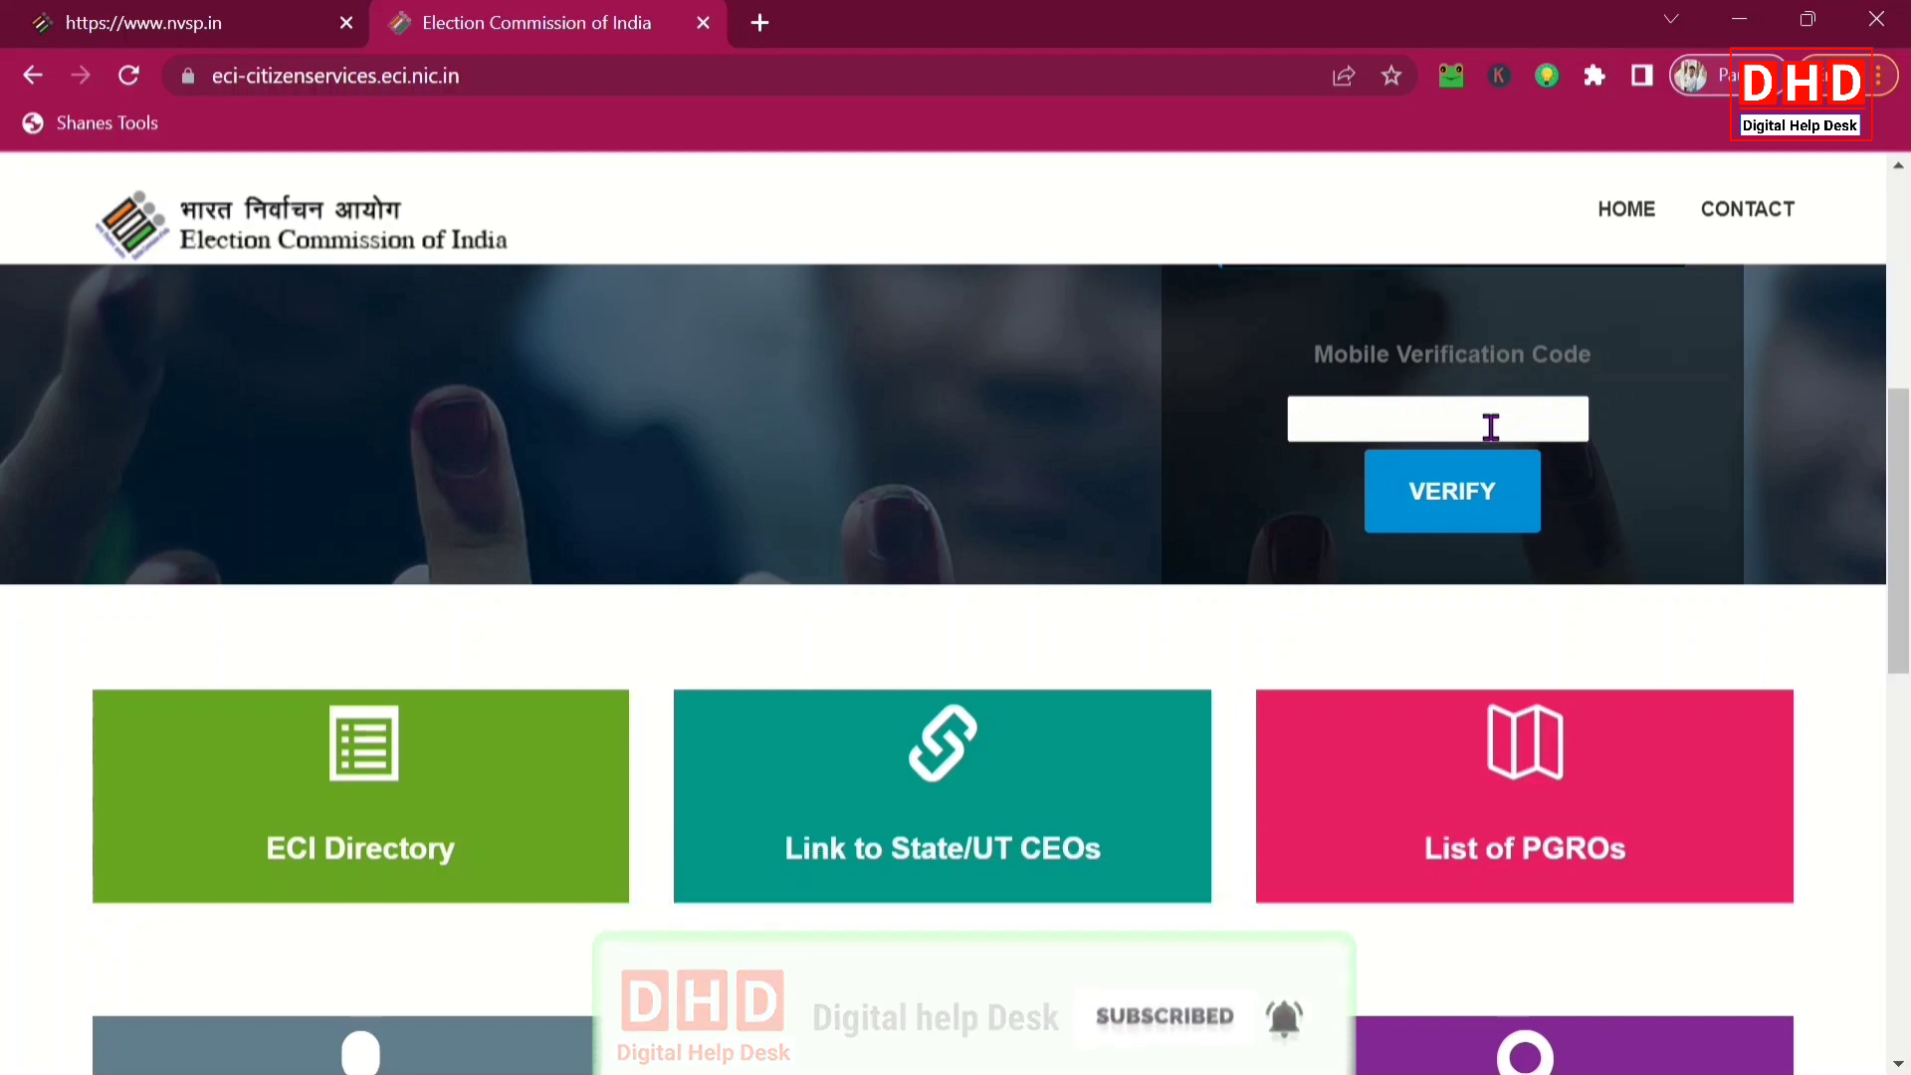
{"action": "left_click", "coordinate": [1473, 519]}
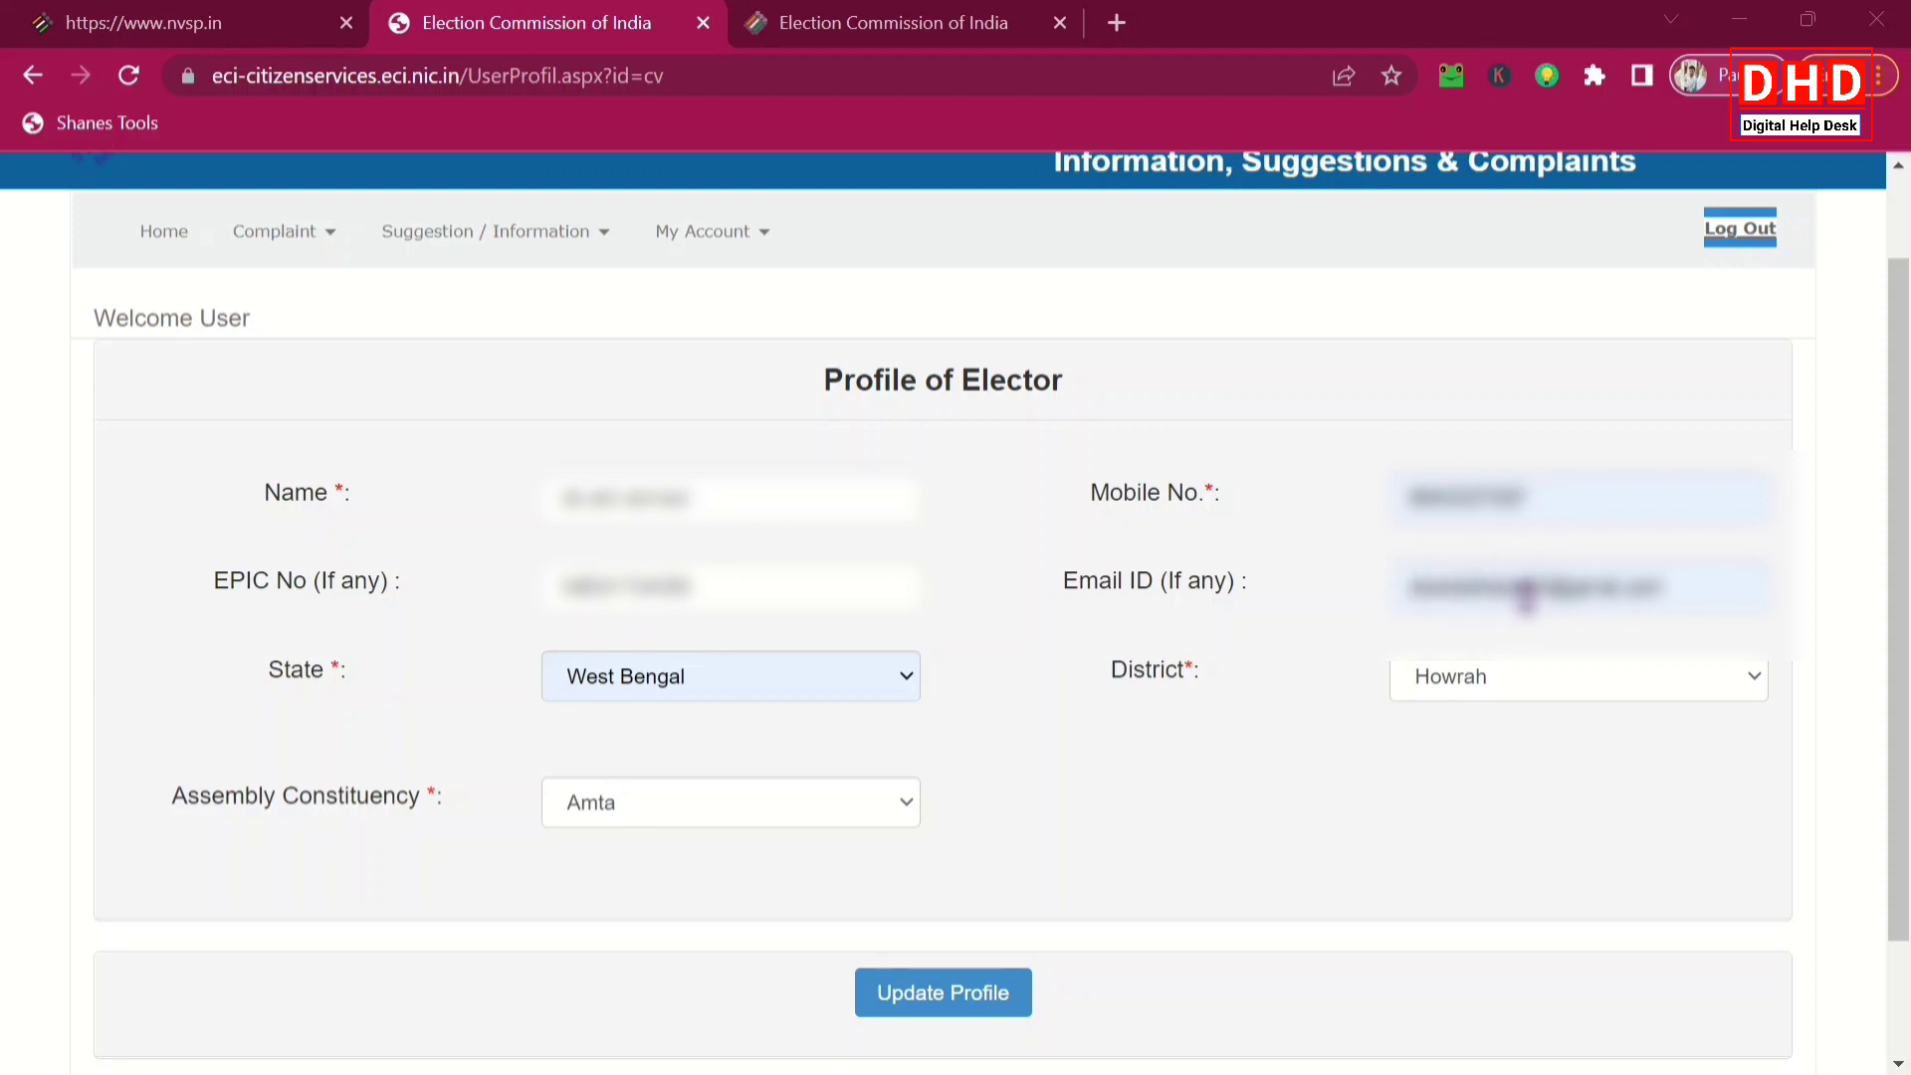
Choose Howrah as the district in the elector profile, check the assembly constituency options, and update the profile
{"action": "left_click", "coordinate": [1511, 679]}
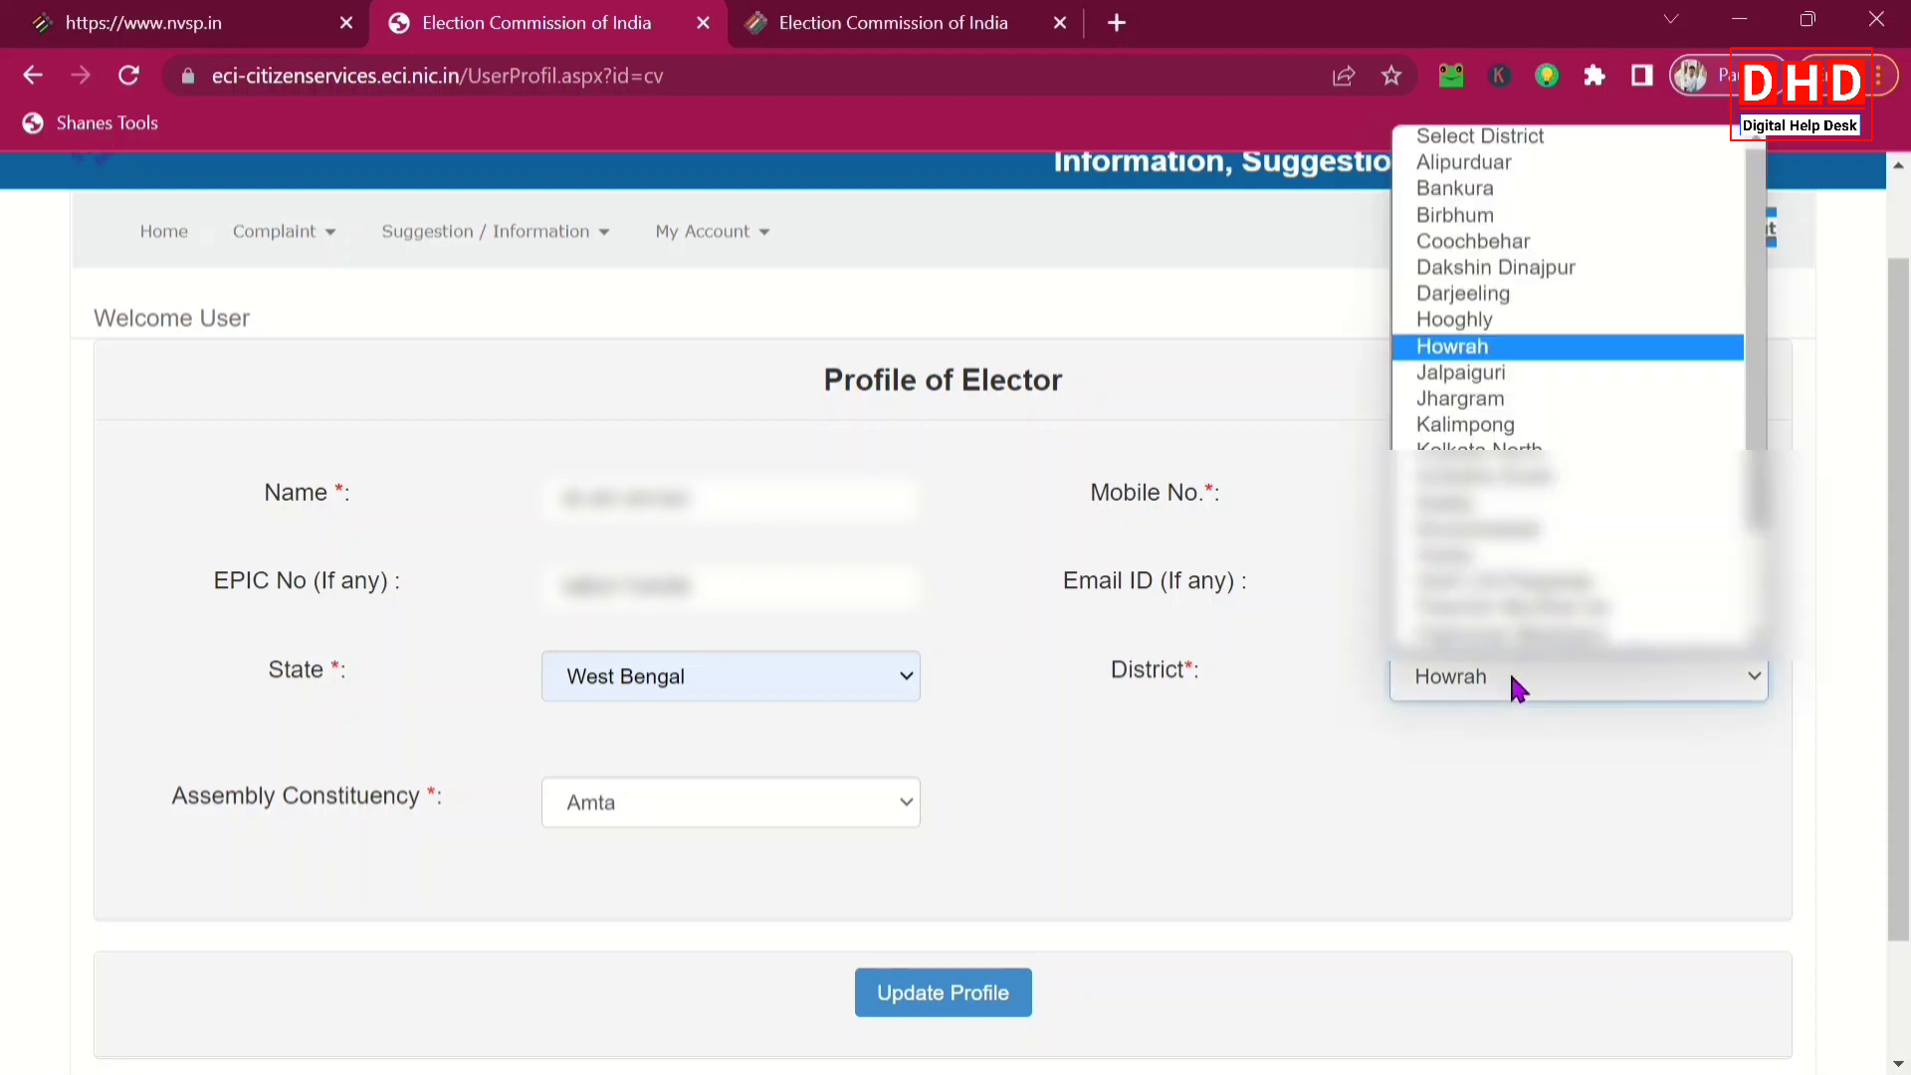
{"action": "left_click", "coordinate": [1448, 357]}
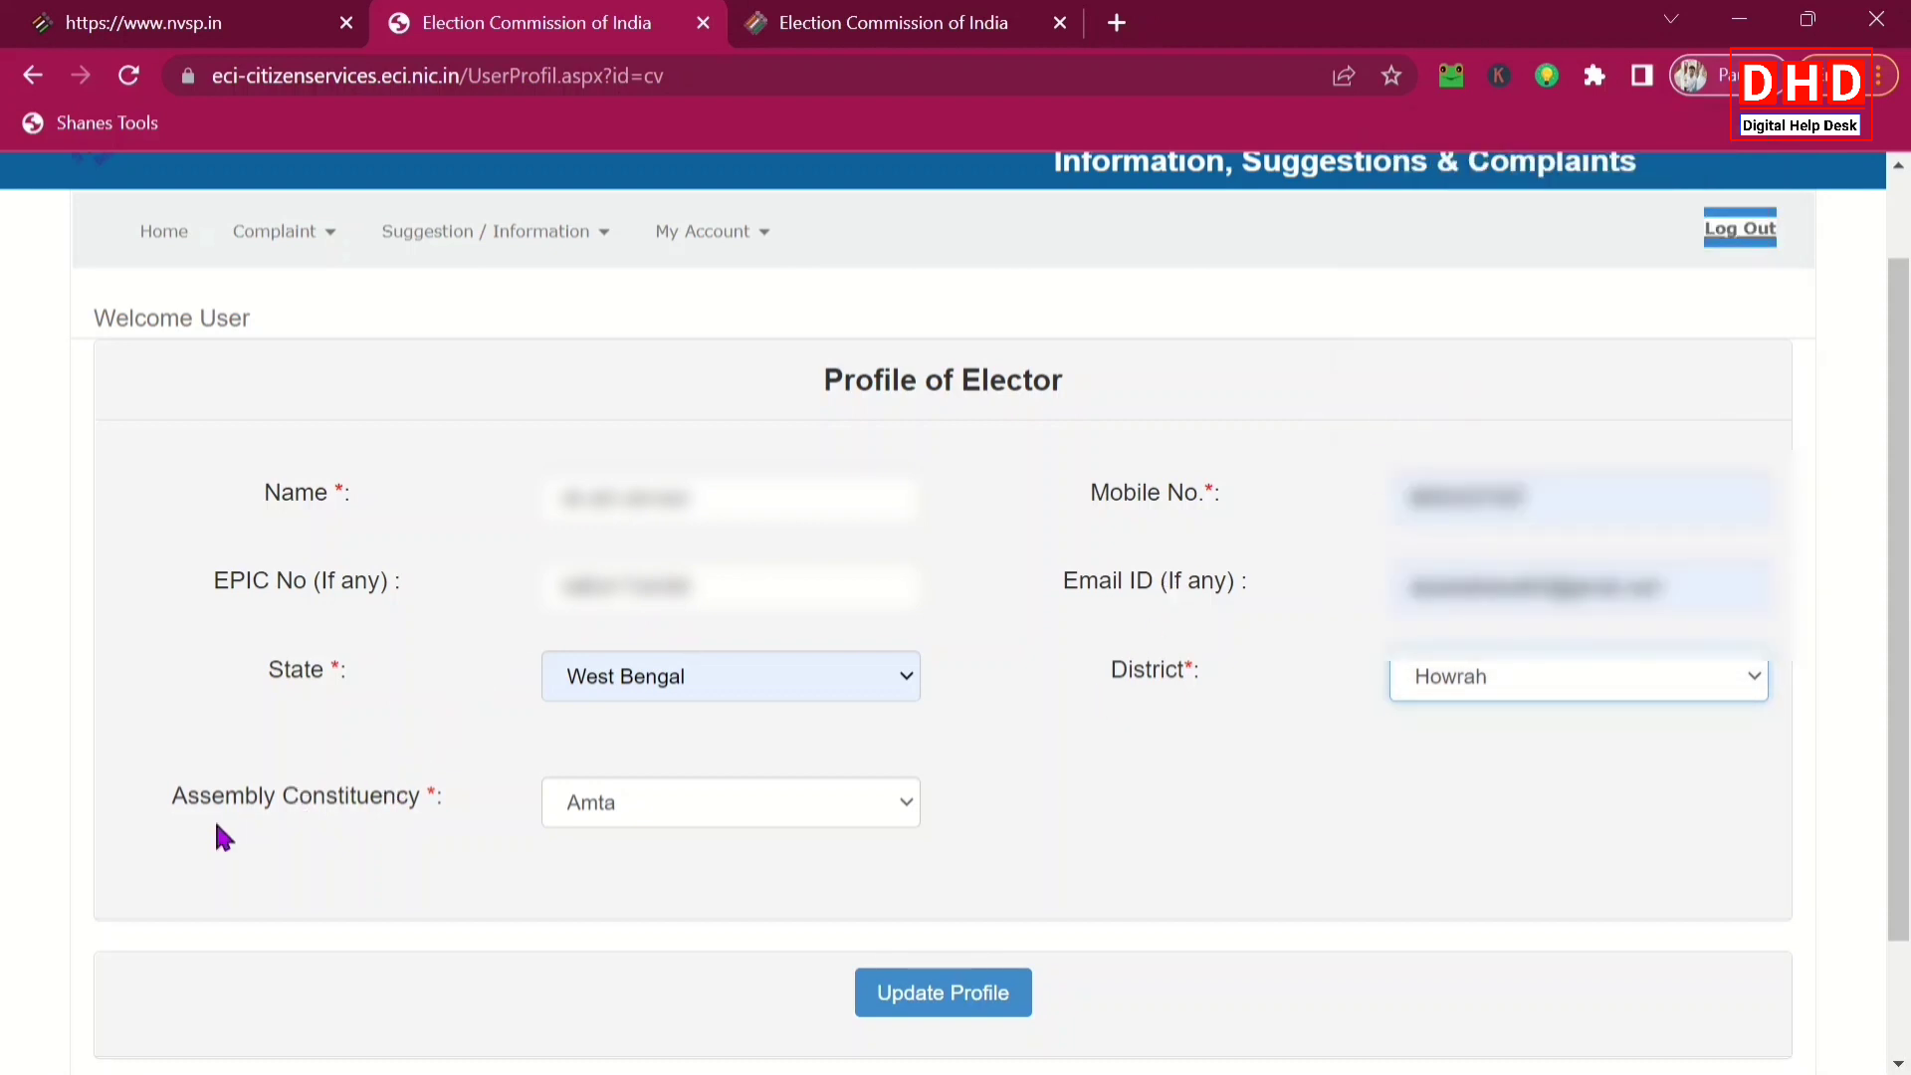
{"action": "left_click", "coordinate": [652, 813]}
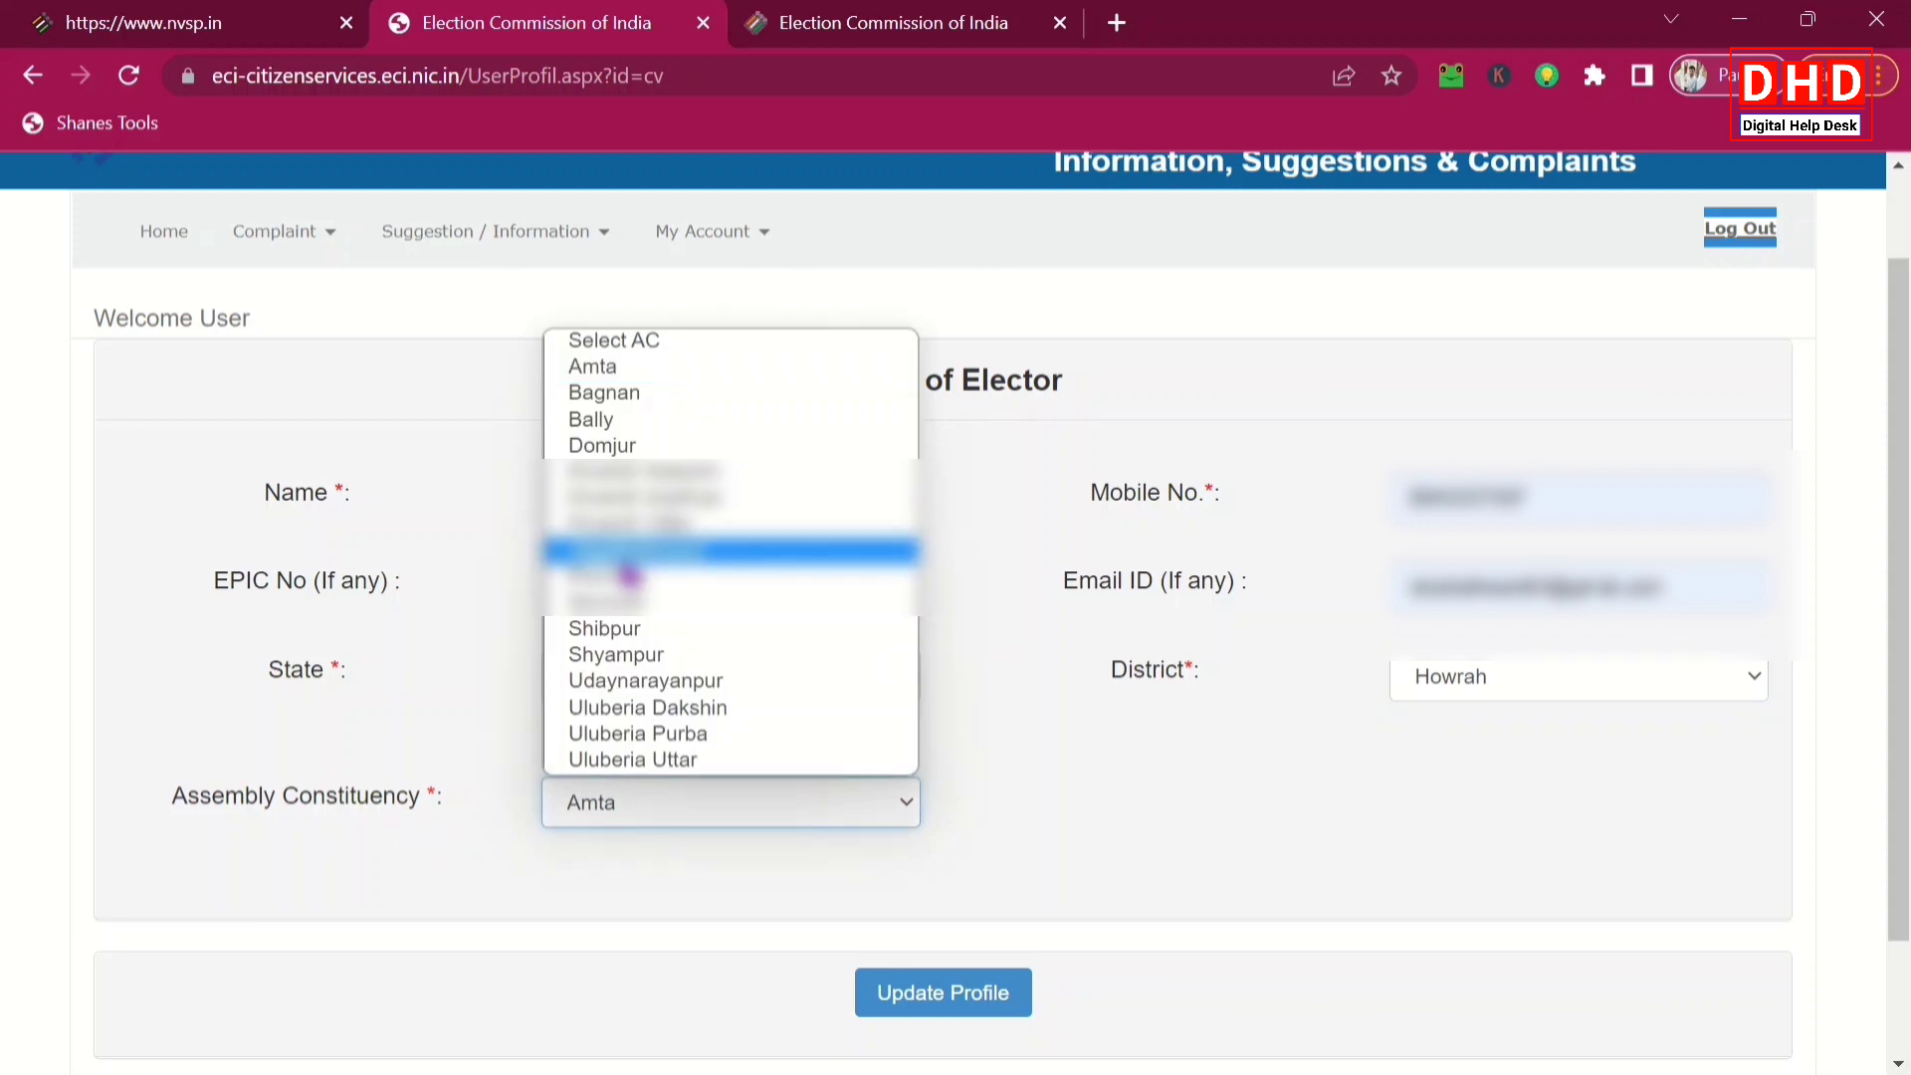
{"action": "left_click", "coordinate": [372, 868]}
{"action": "scroll", "coordinate": [458, 881], "scroll_direction": "down", "scroll_amount": 2}
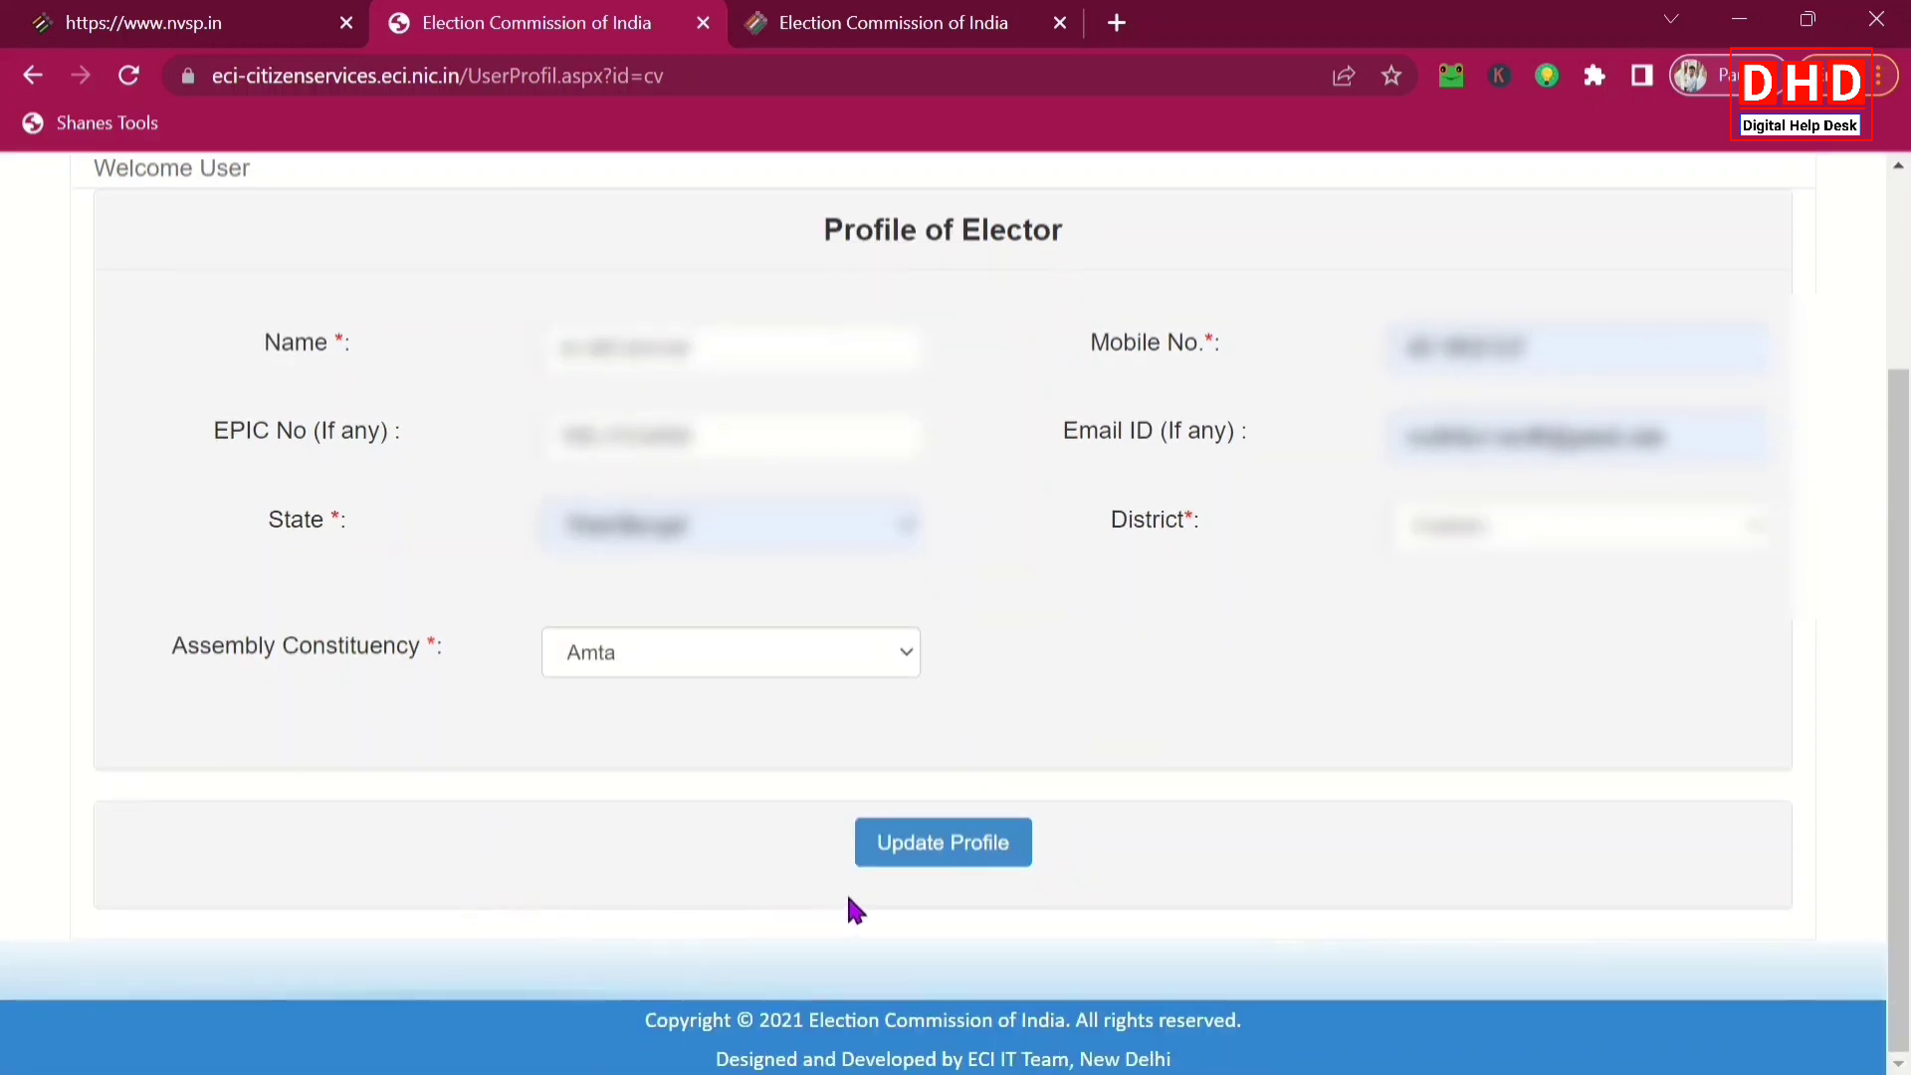
{"action": "left_click", "coordinate": [922, 858]}
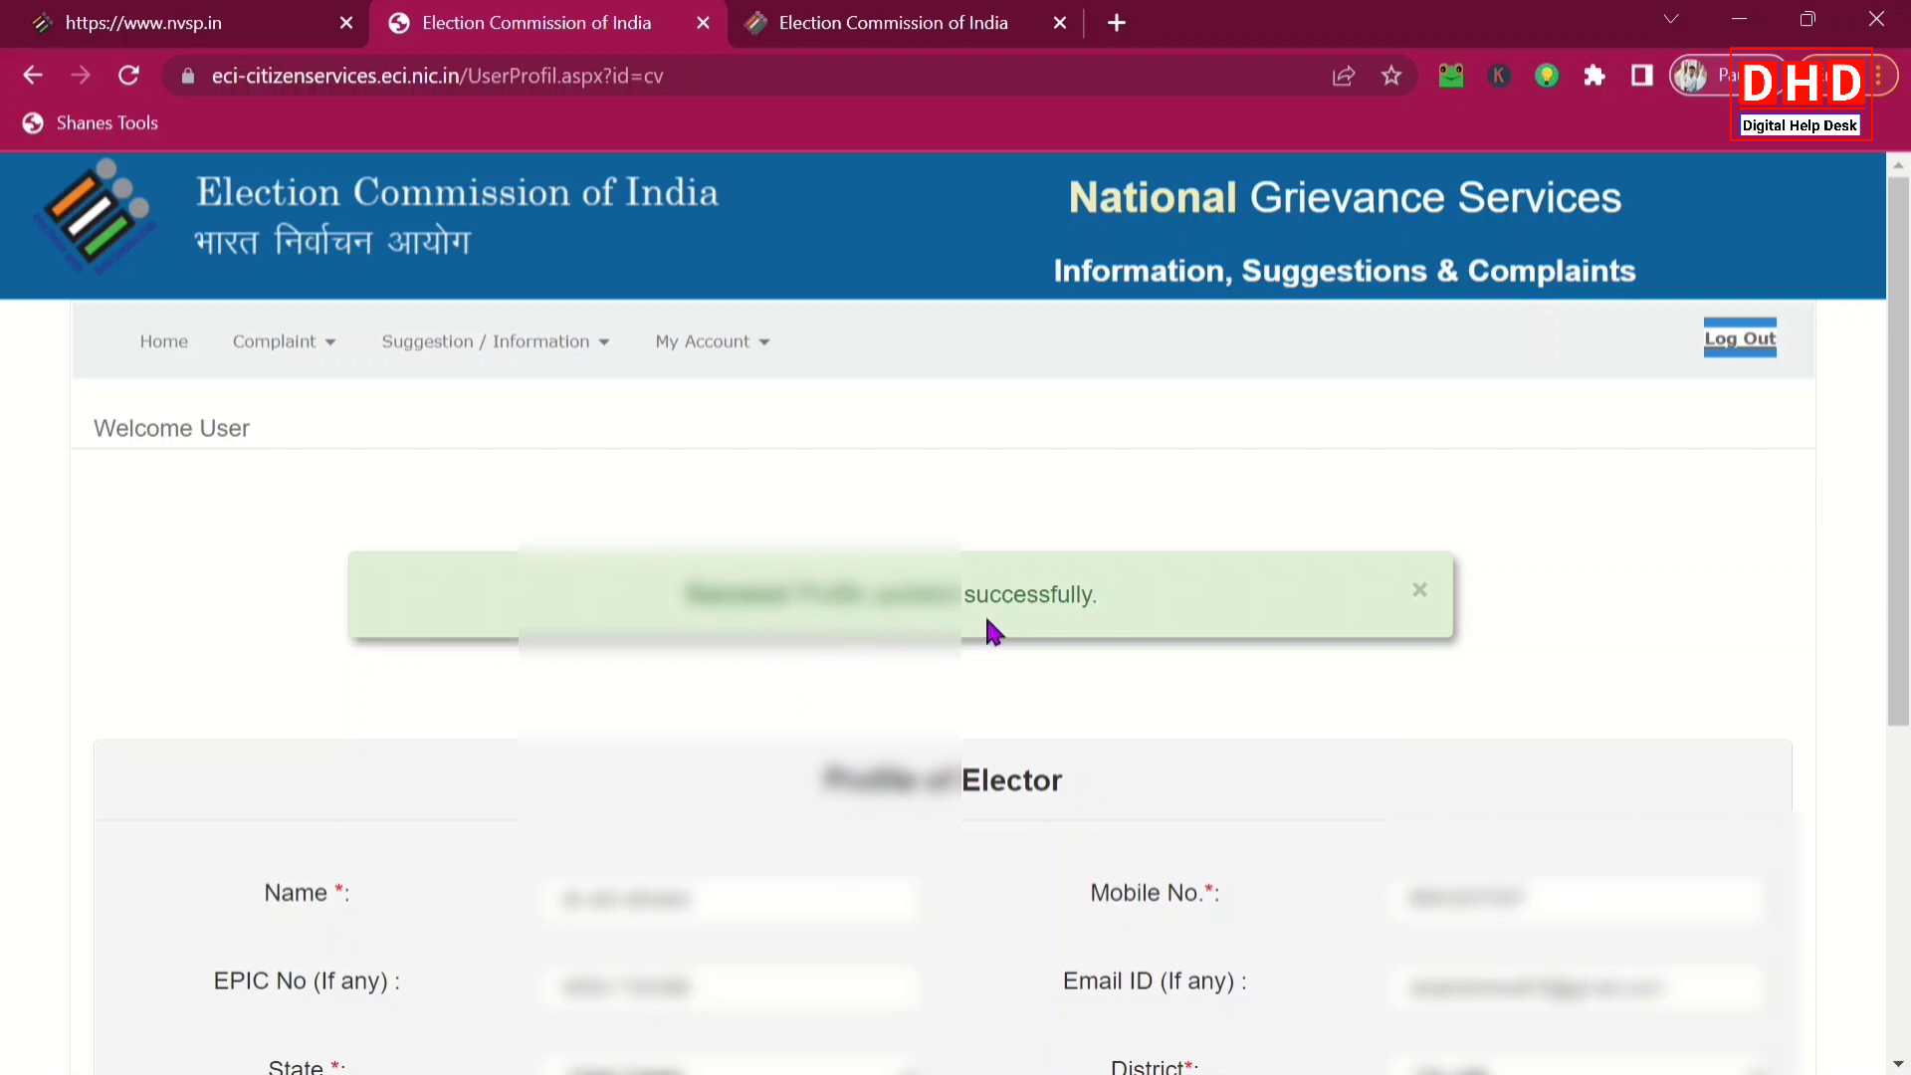
{"action": "scroll", "coordinate": [1137, 635], "scroll_direction": "down", "scroll_amount": 3}
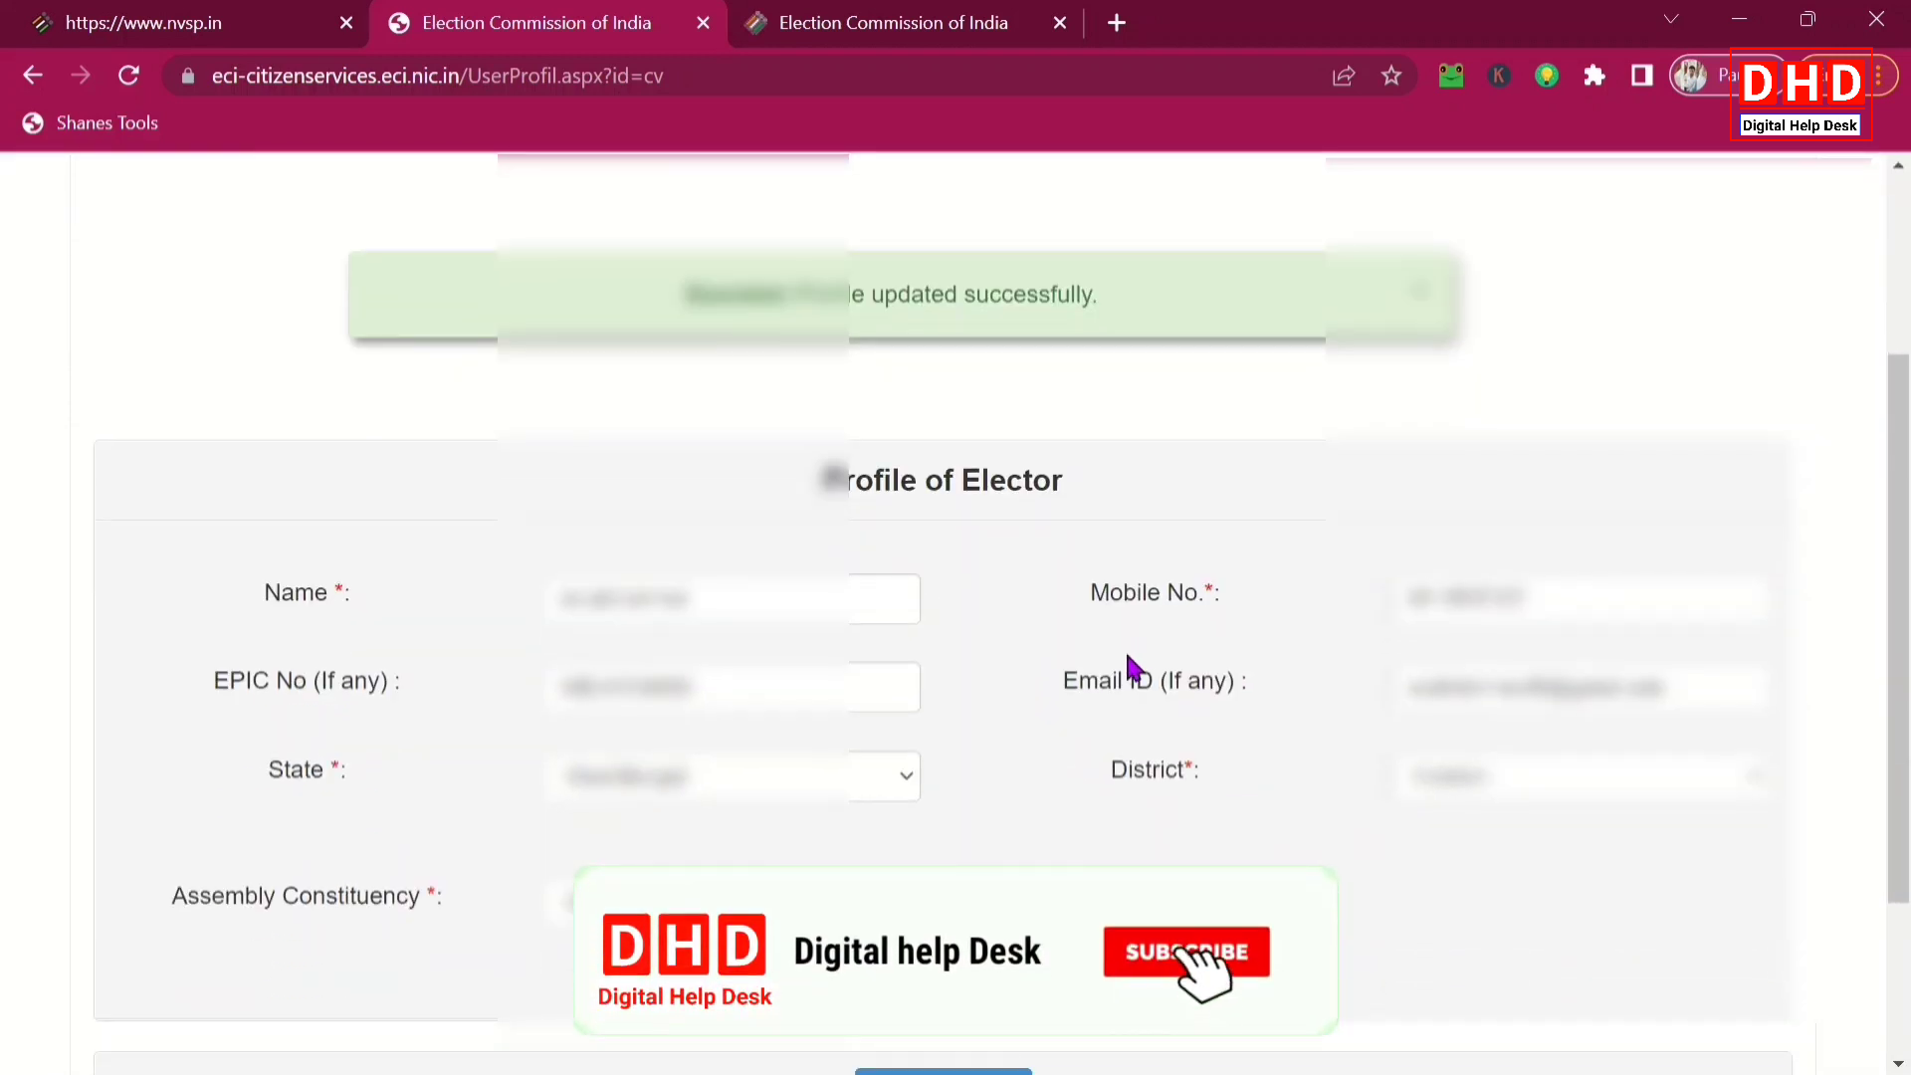
{"action": "scroll", "coordinate": [1125, 666], "scroll_direction": "down", "scroll_amount": 2}
{"action": "scroll", "coordinate": [1129, 679], "scroll_direction": "up", "scroll_amount": 4}
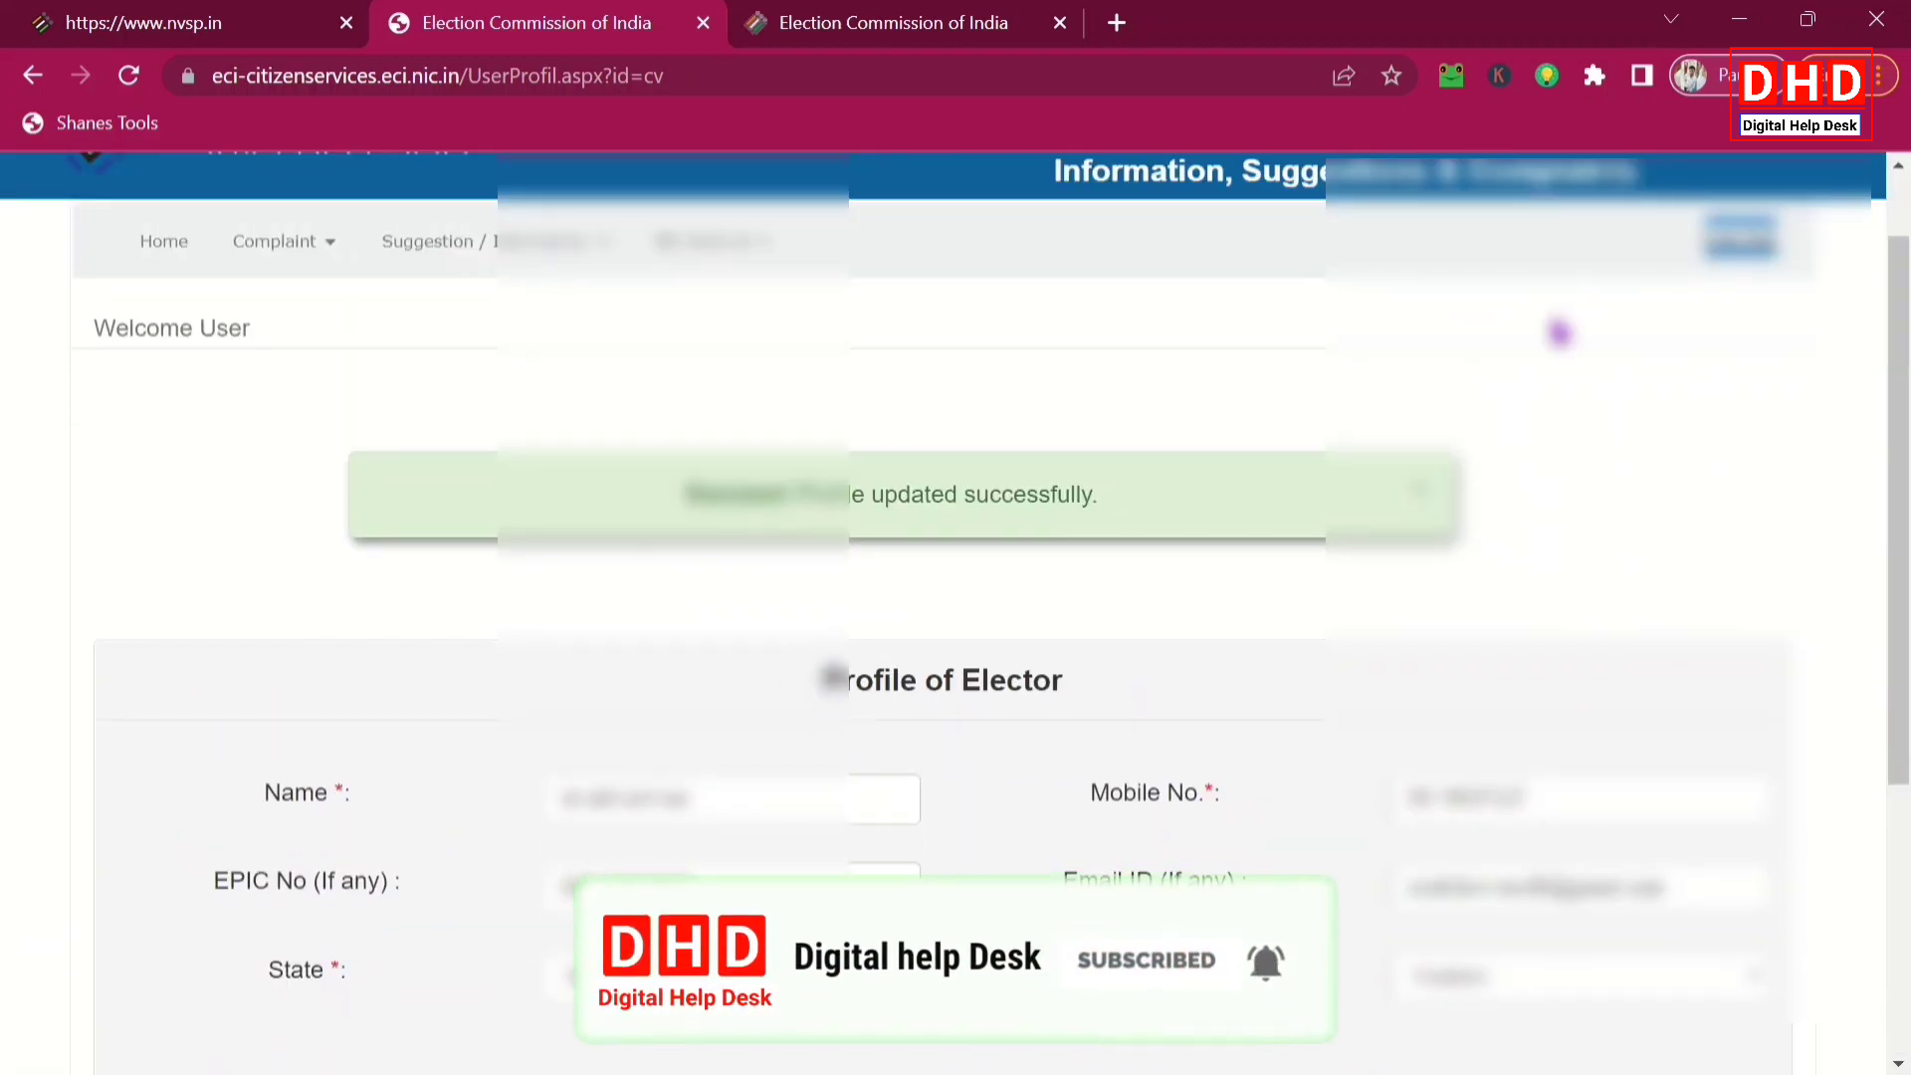
{"action": "scroll", "coordinate": [1506, 435], "scroll_direction": "up", "scroll_amount": 1}
{"action": "scroll", "coordinate": [1510, 435], "scroll_direction": "down", "scroll_amount": 5}
{"action": "scroll", "coordinate": [1511, 468], "scroll_direction": "up", "scroll_amount": 5}
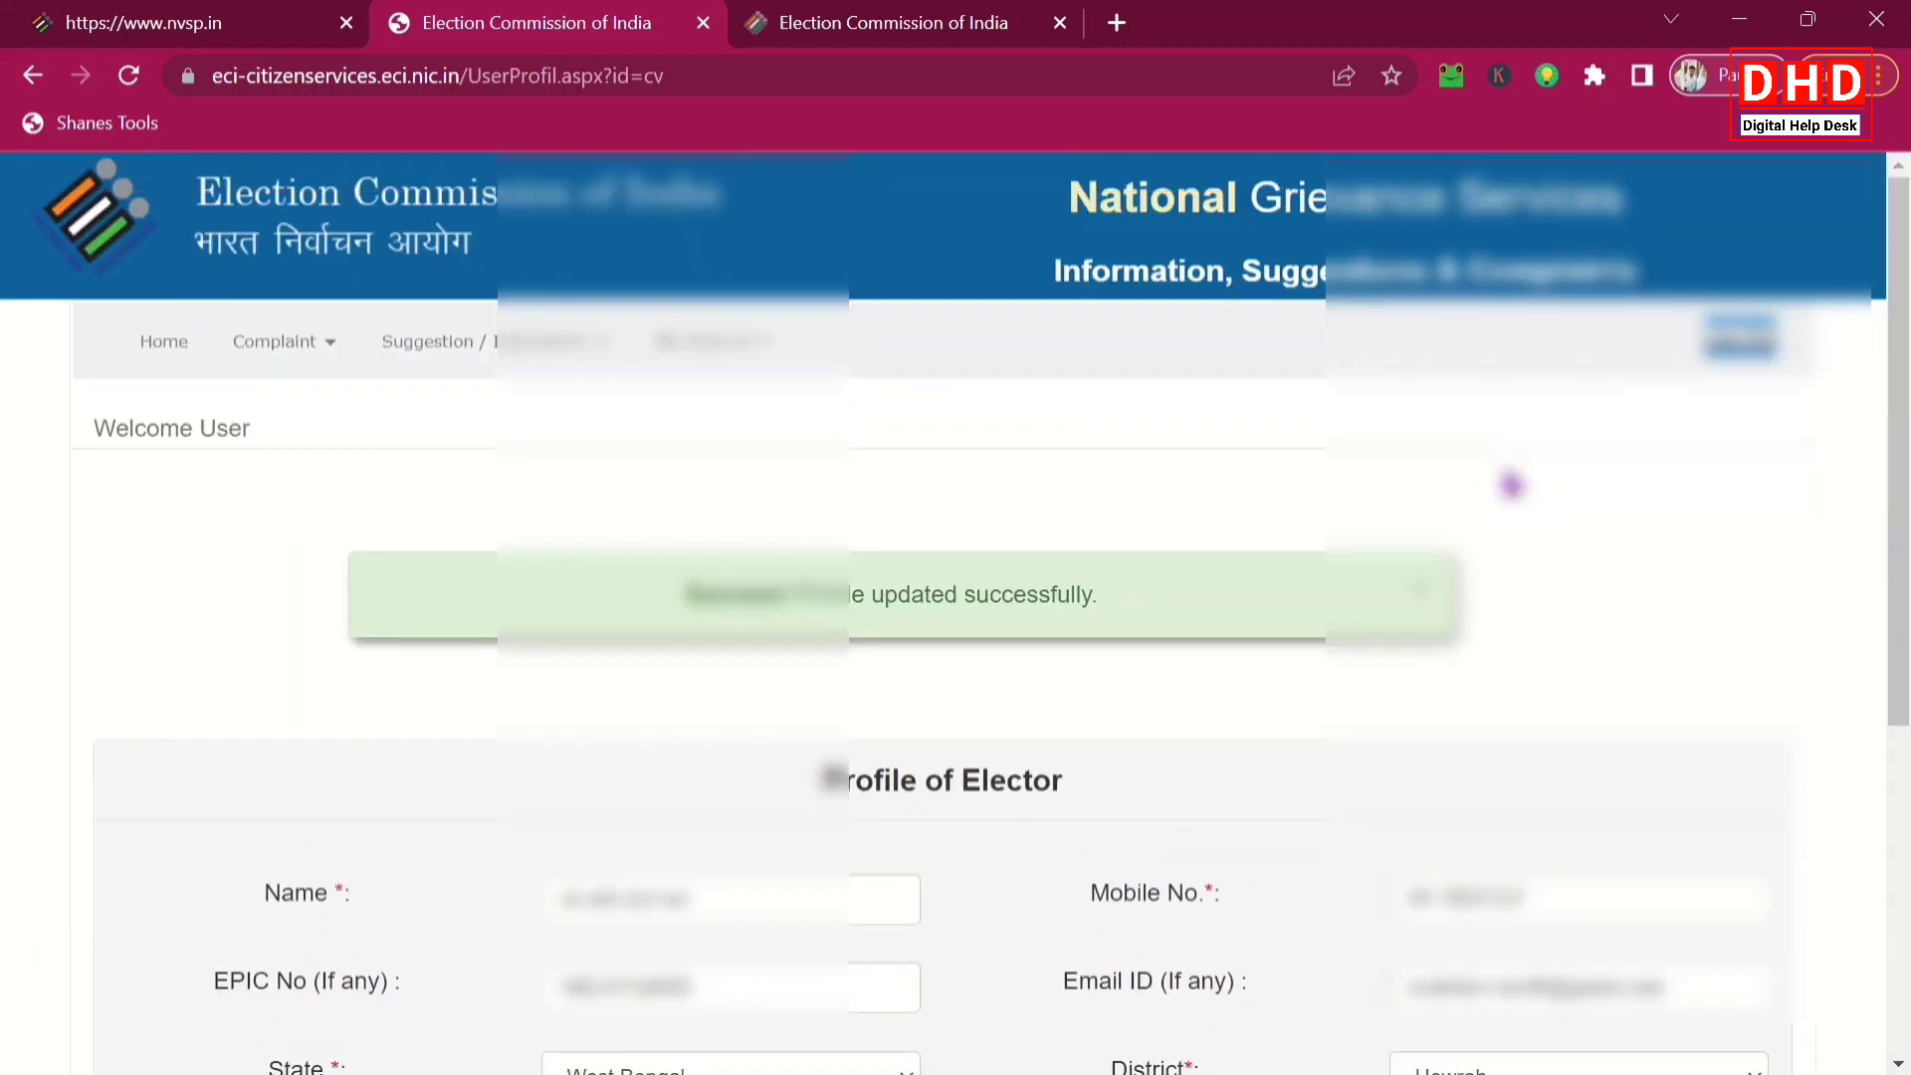
Go to the citizen services home page and open the form for registering a new complaint
{"action": "left_click", "coordinate": [163, 344]}
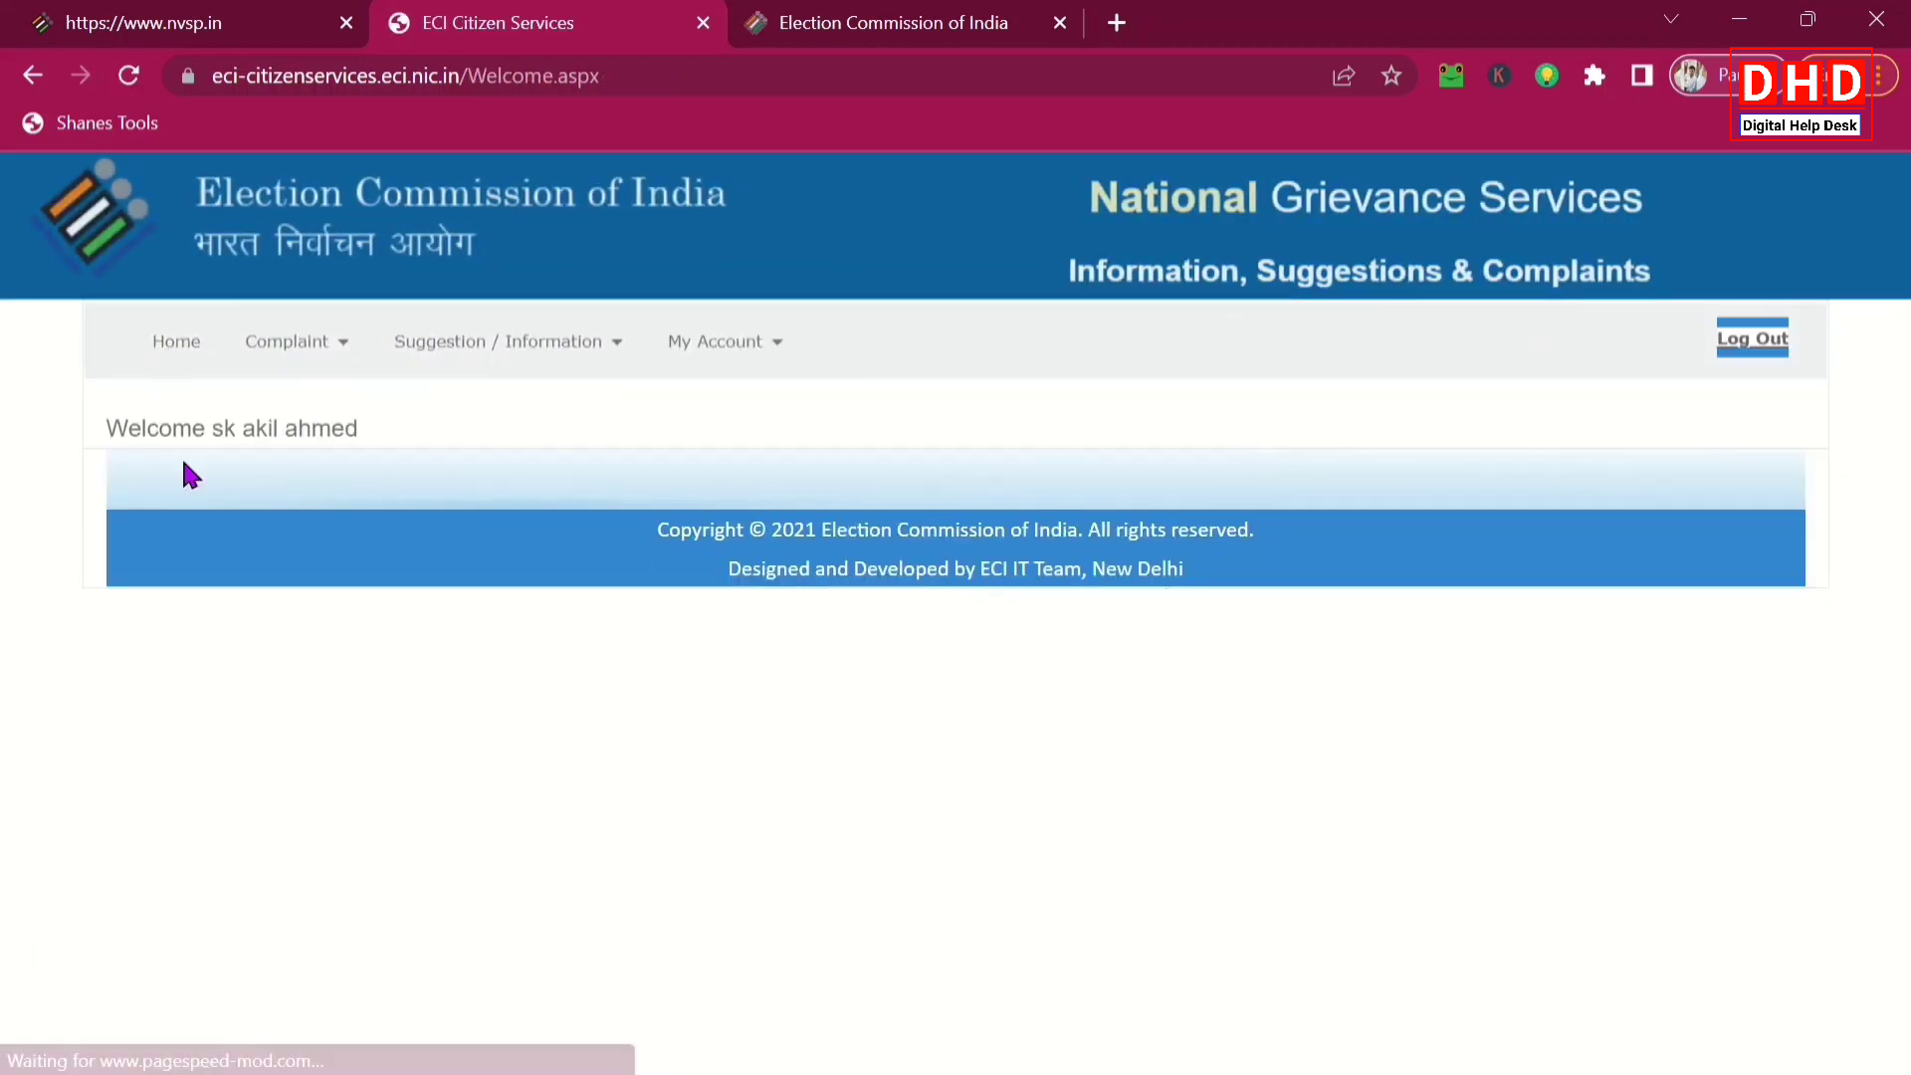
{"action": "left_click", "coordinate": [326, 350]}
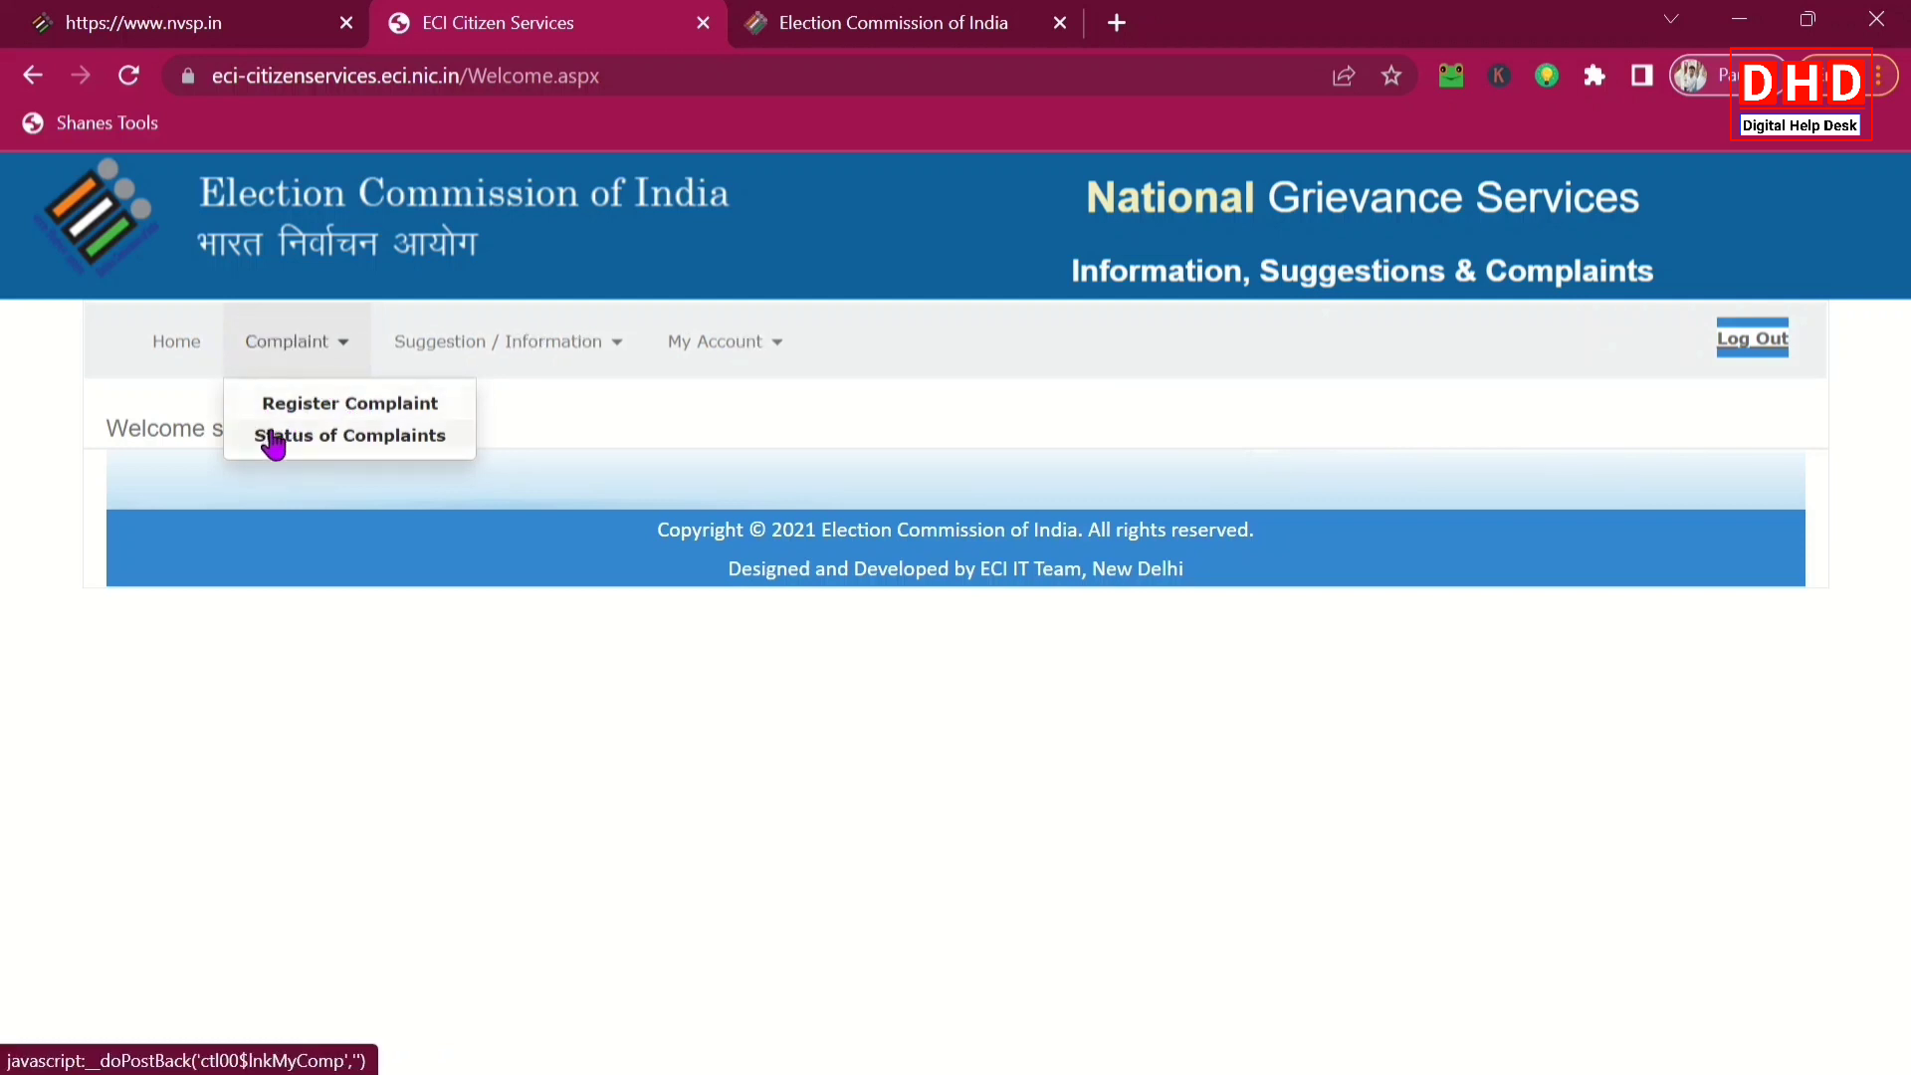
{"action": "left_click", "coordinate": [335, 405]}
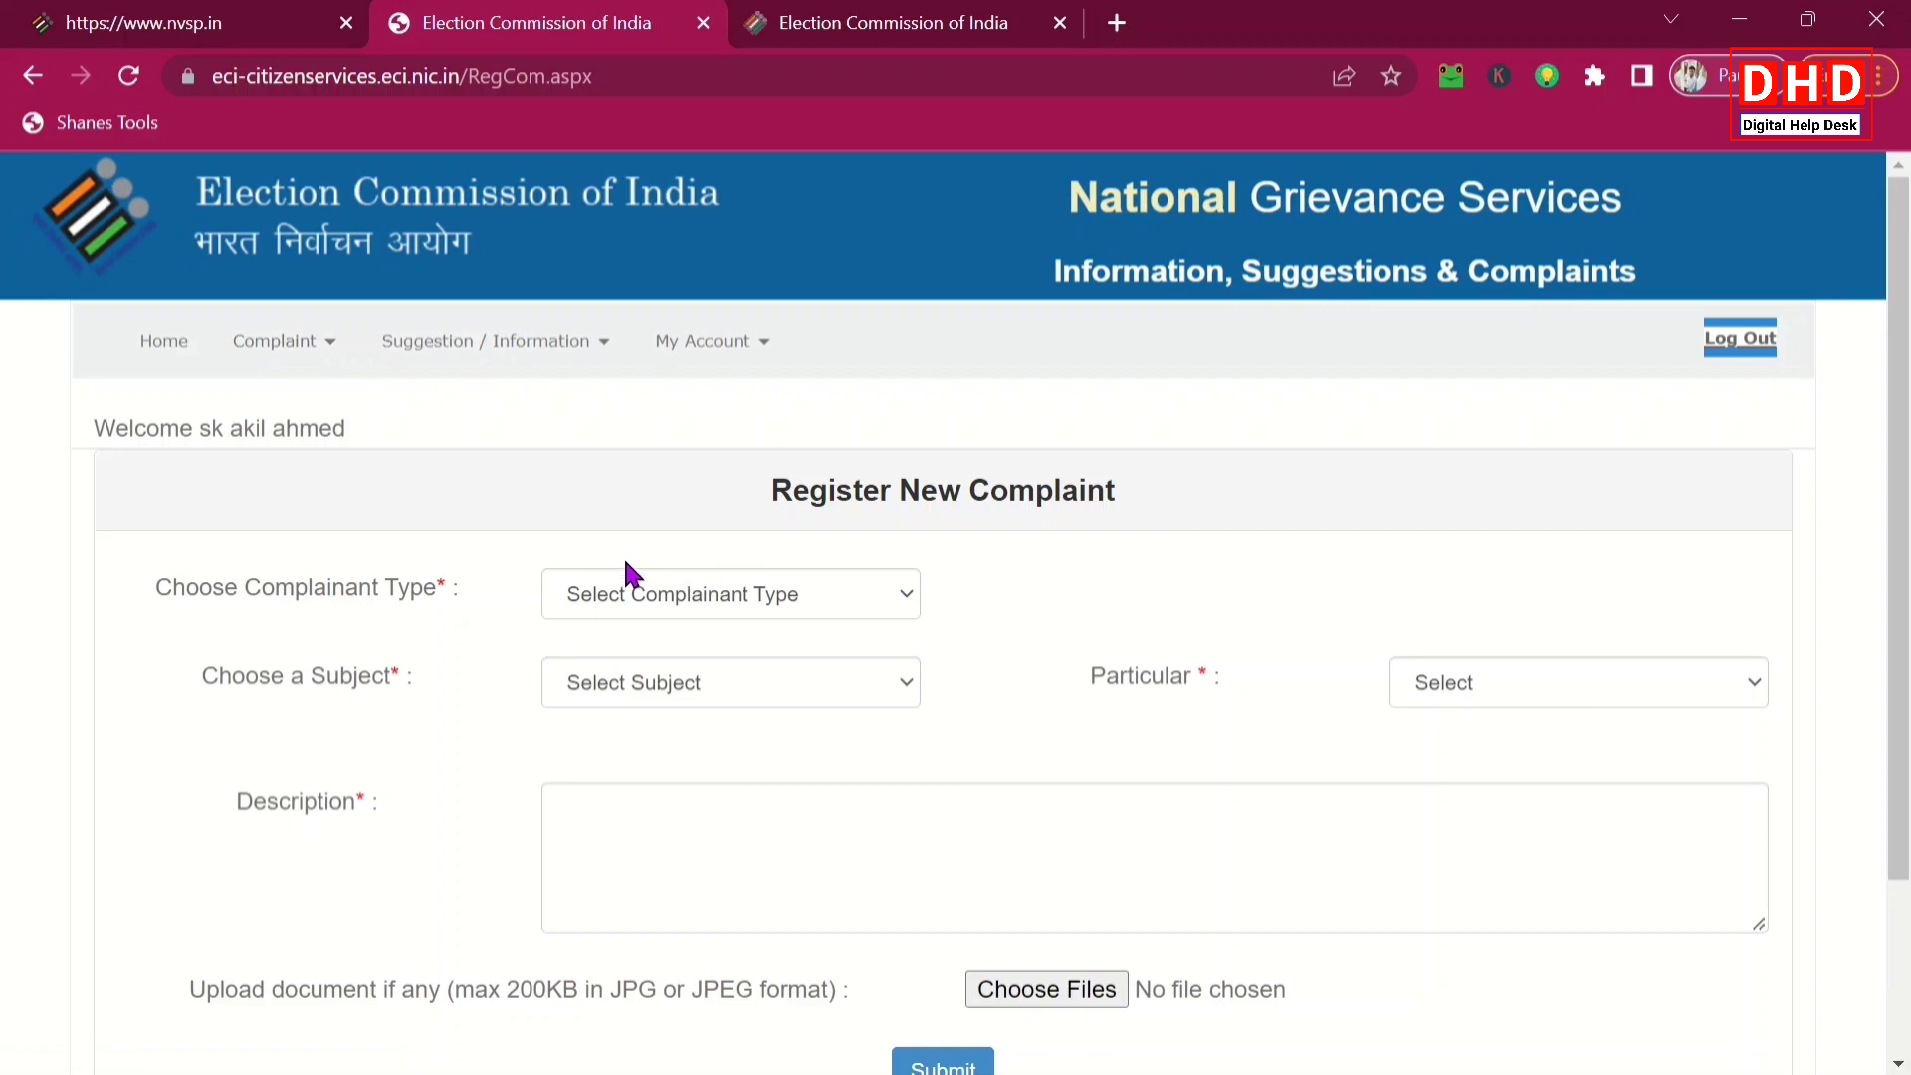
Set the complainant type to Citizen, the subject to EPIC CARD and the particular to Adhaar Card Linking Disposition
{"action": "left_click", "coordinate": [602, 607]}
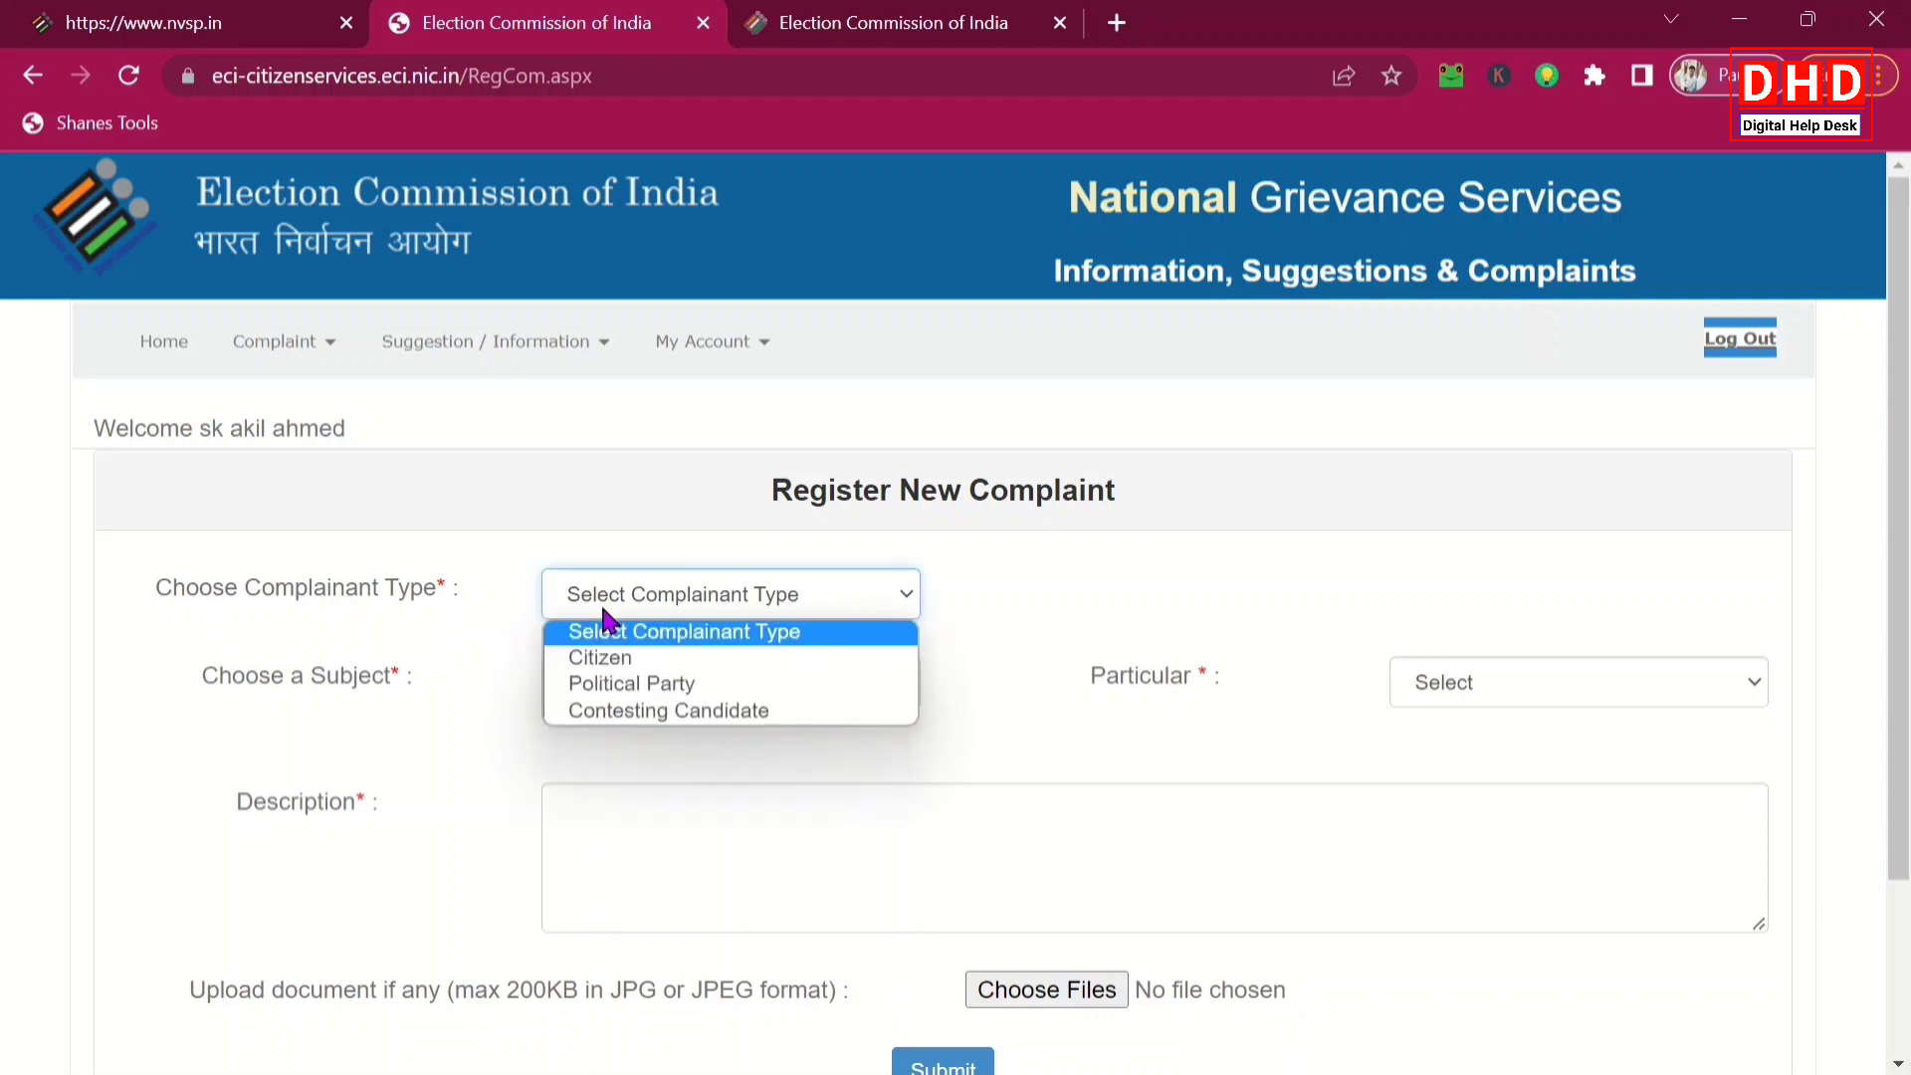
{"action": "left_click", "coordinate": [629, 657]}
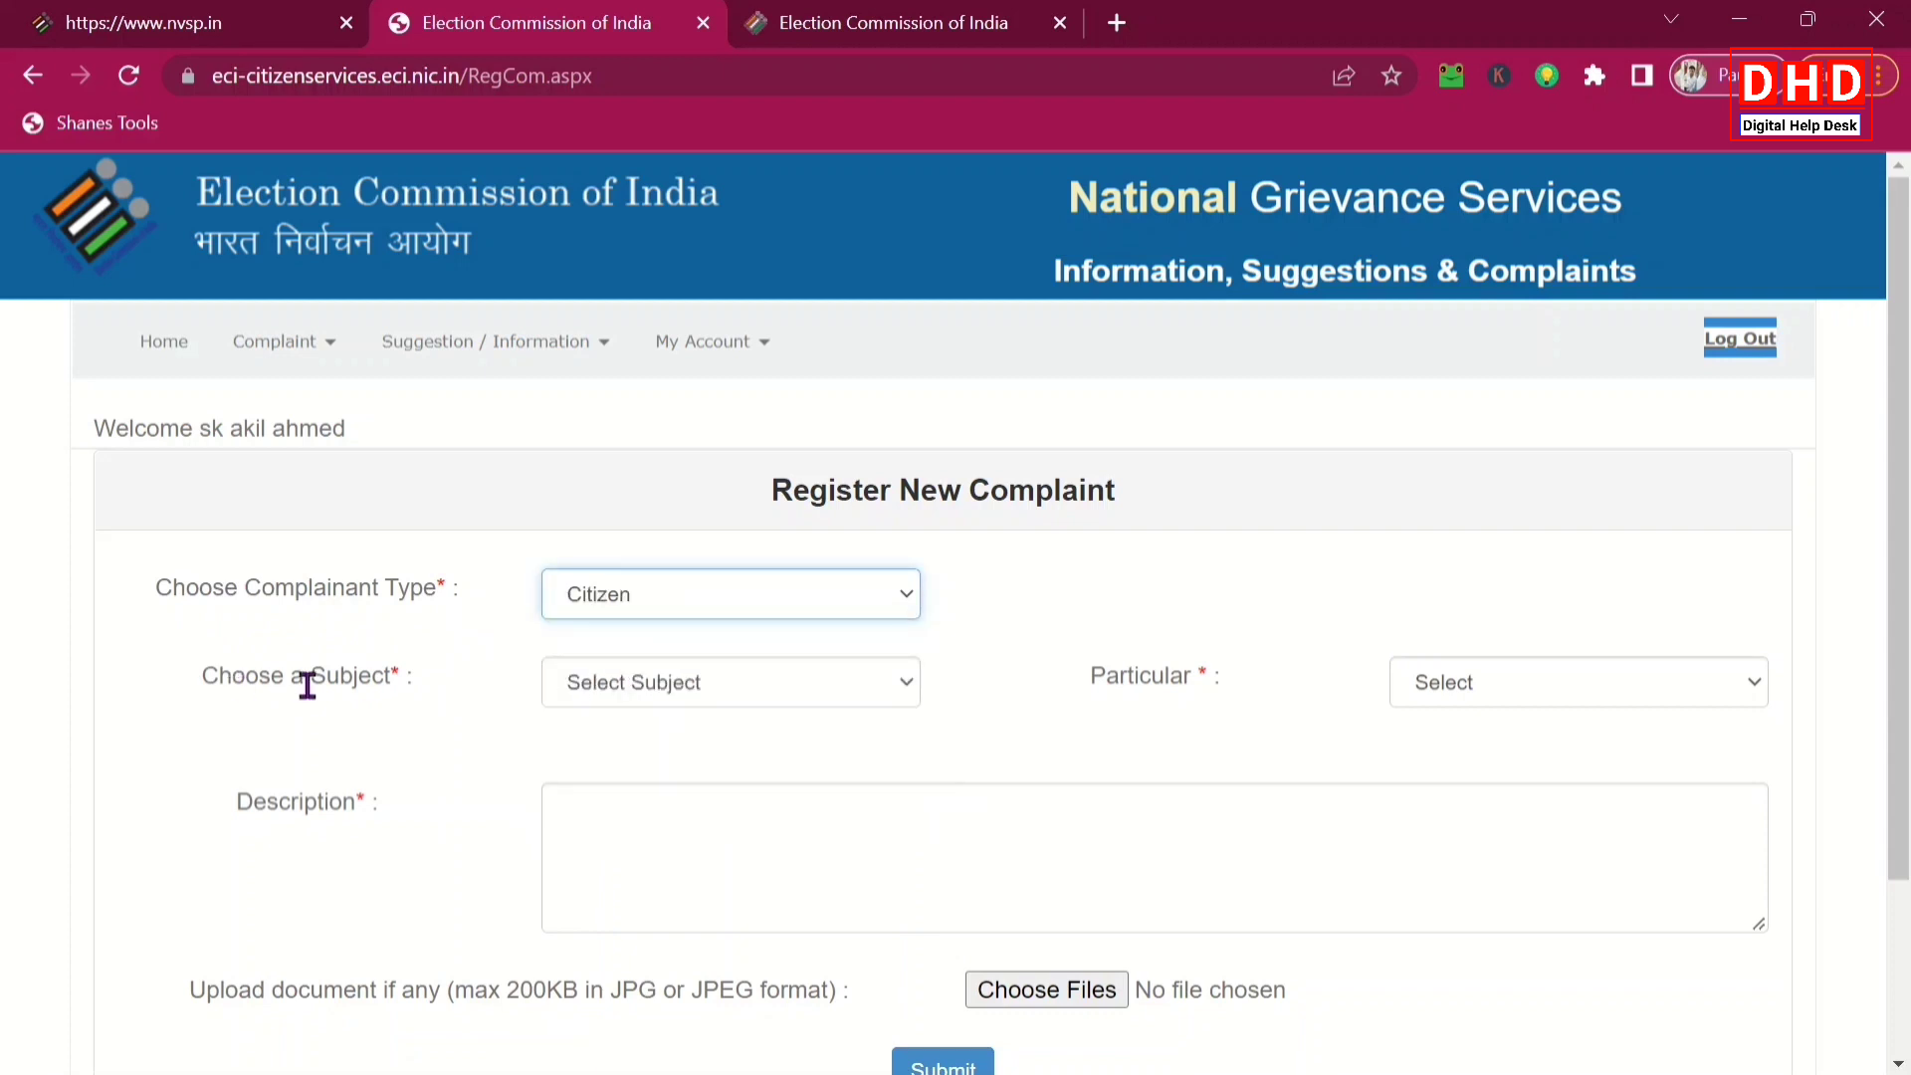
{"action": "left_click", "coordinate": [637, 709]}
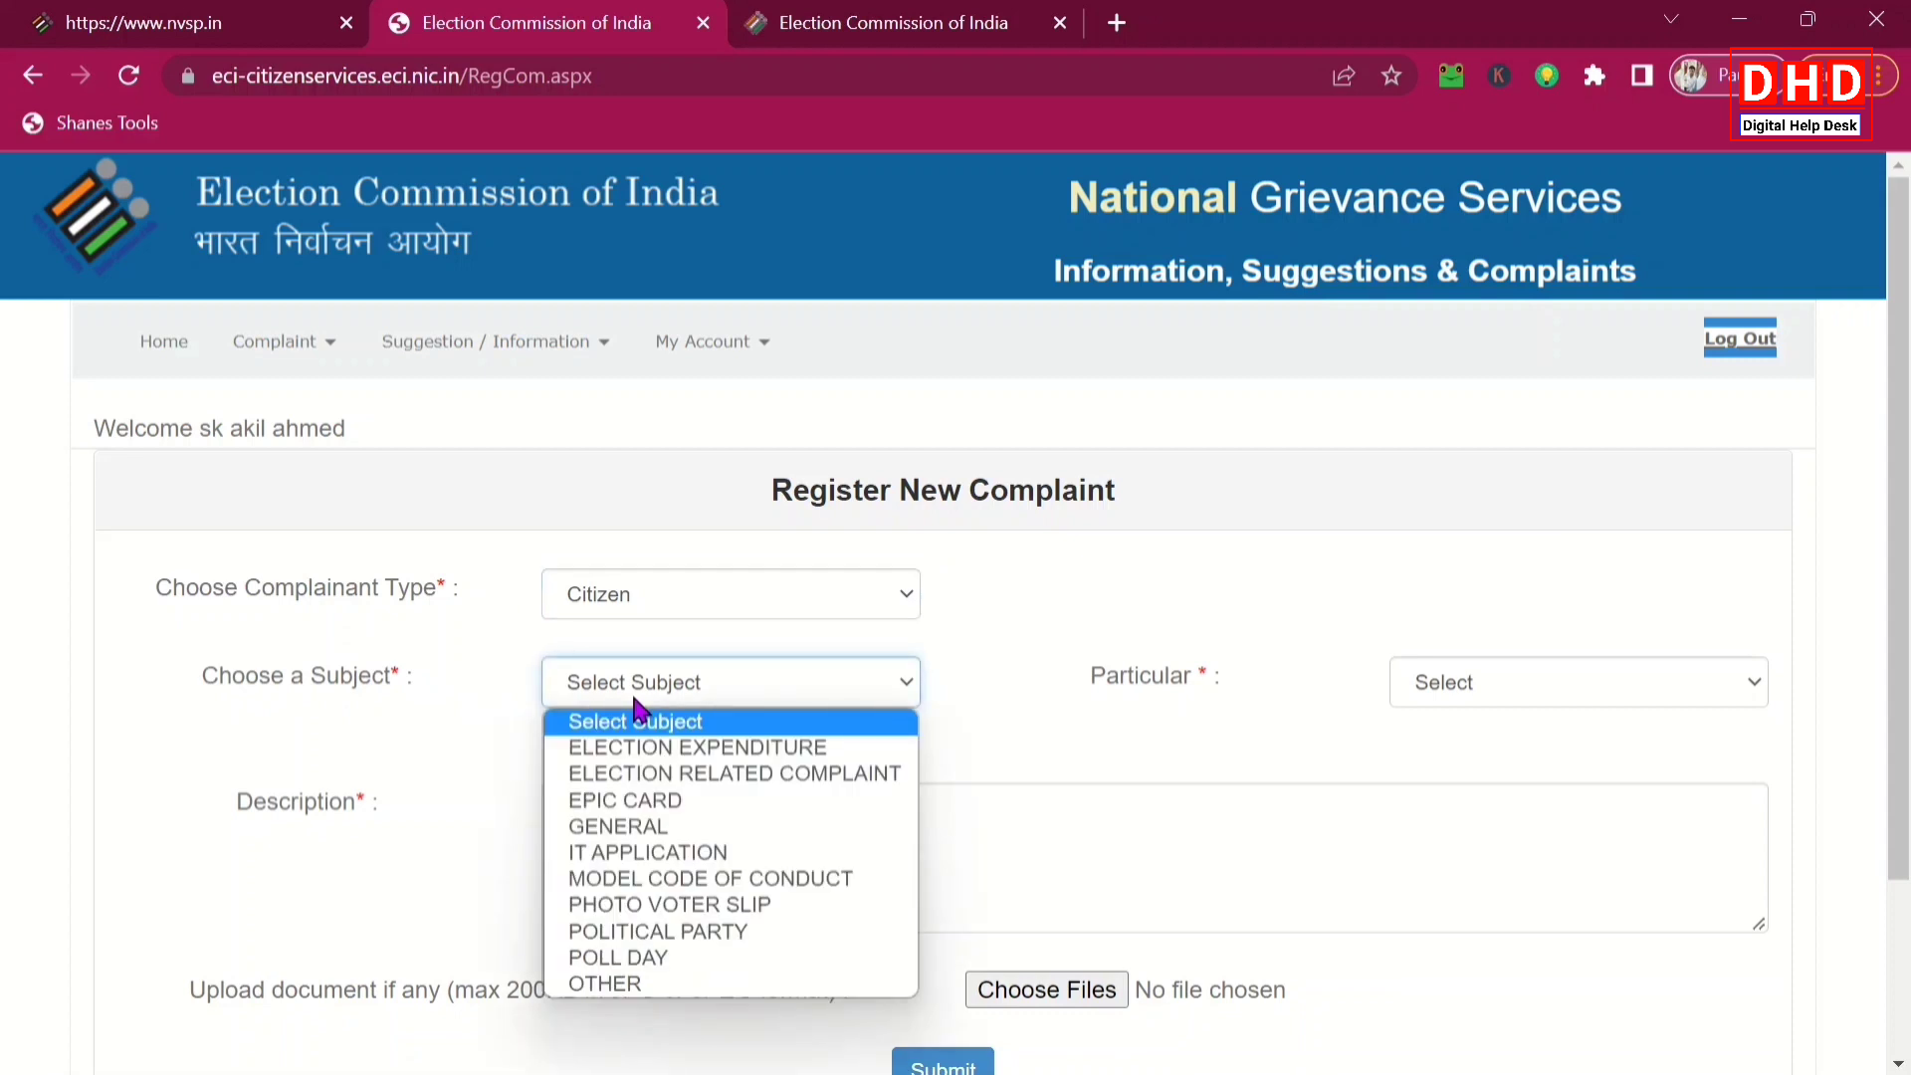
{"action": "left_click", "coordinate": [653, 800]}
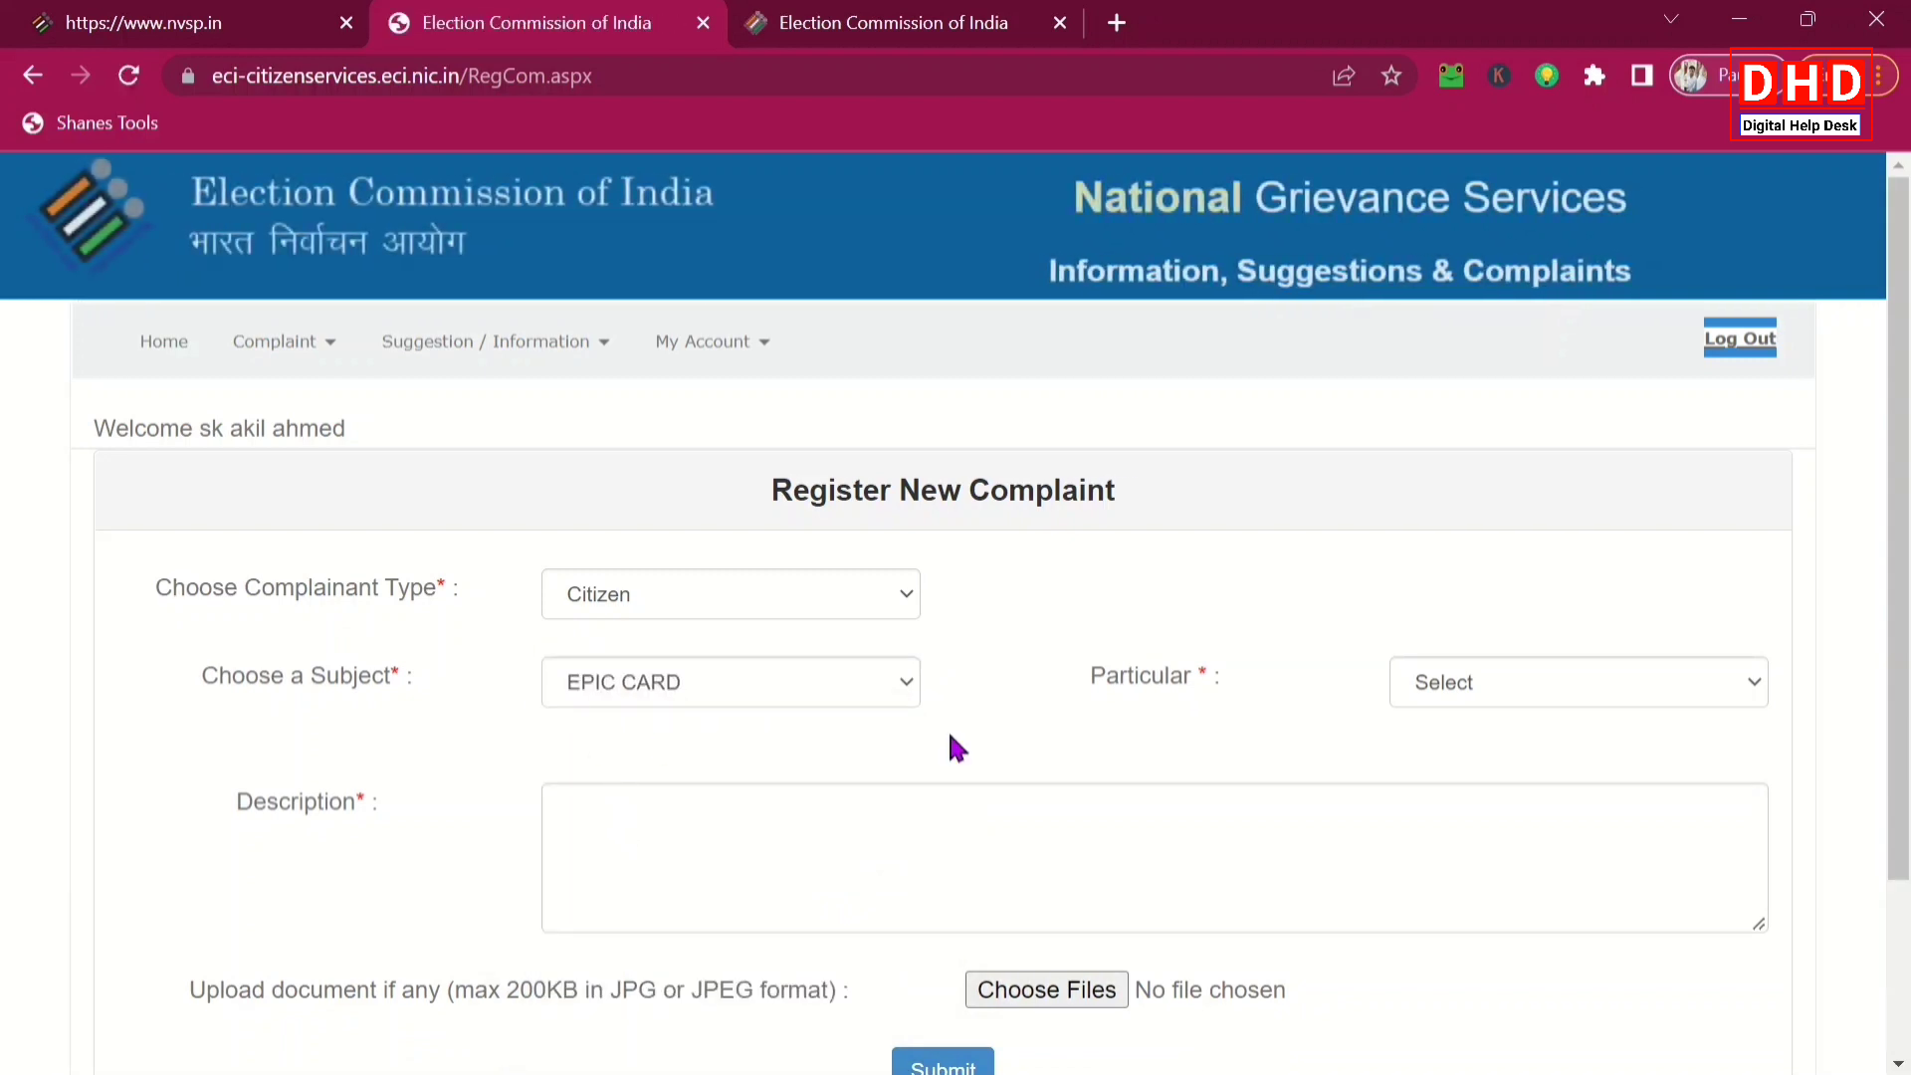
{"action": "left_click", "coordinate": [1435, 687]}
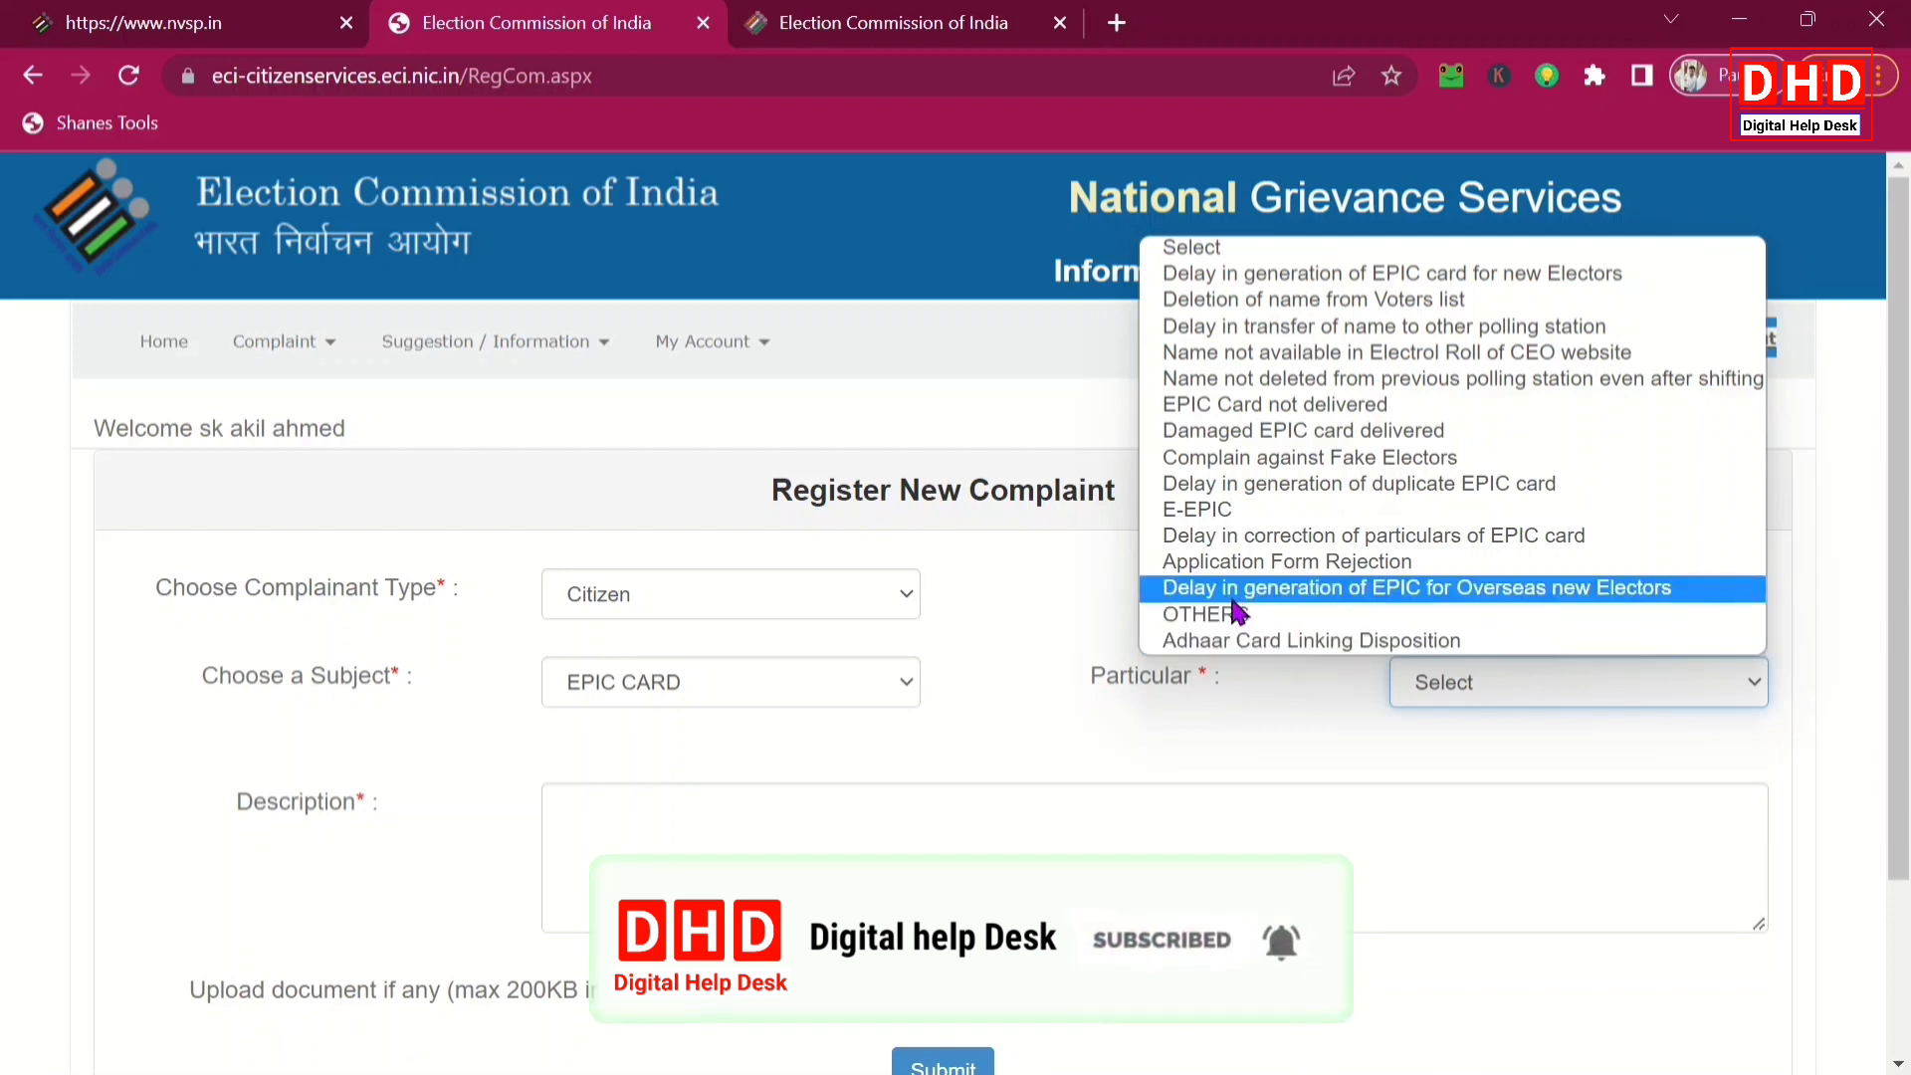
{"action": "left_click", "coordinate": [1383, 640]}
Submit the complaint with the description "DELAY IN VOTER CARD LINK AADHAR CARD" and a JPEG document attached
{"action": "scroll", "coordinate": [1585, 689], "scroll_direction": "down", "scroll_amount": 2}
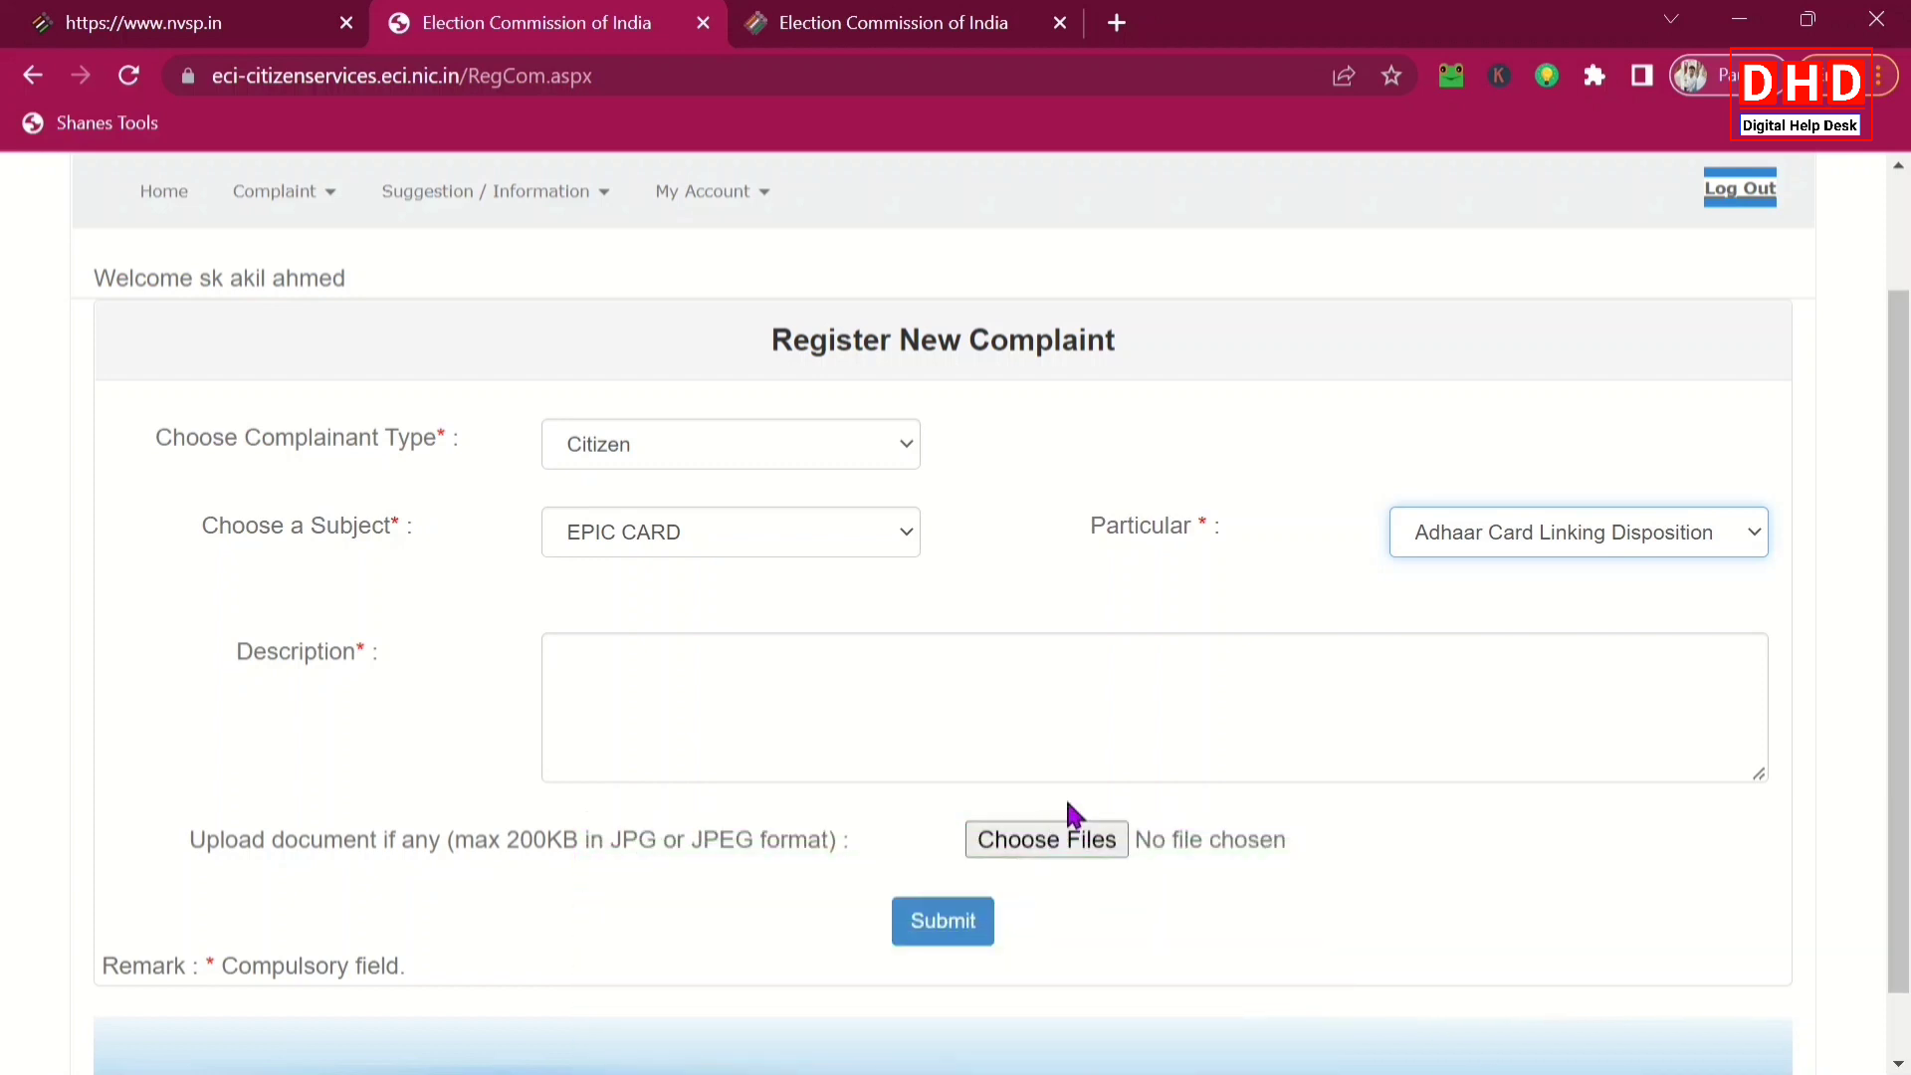
{"action": "scroll", "coordinate": [1026, 844], "scroll_direction": "down", "scroll_amount": 1}
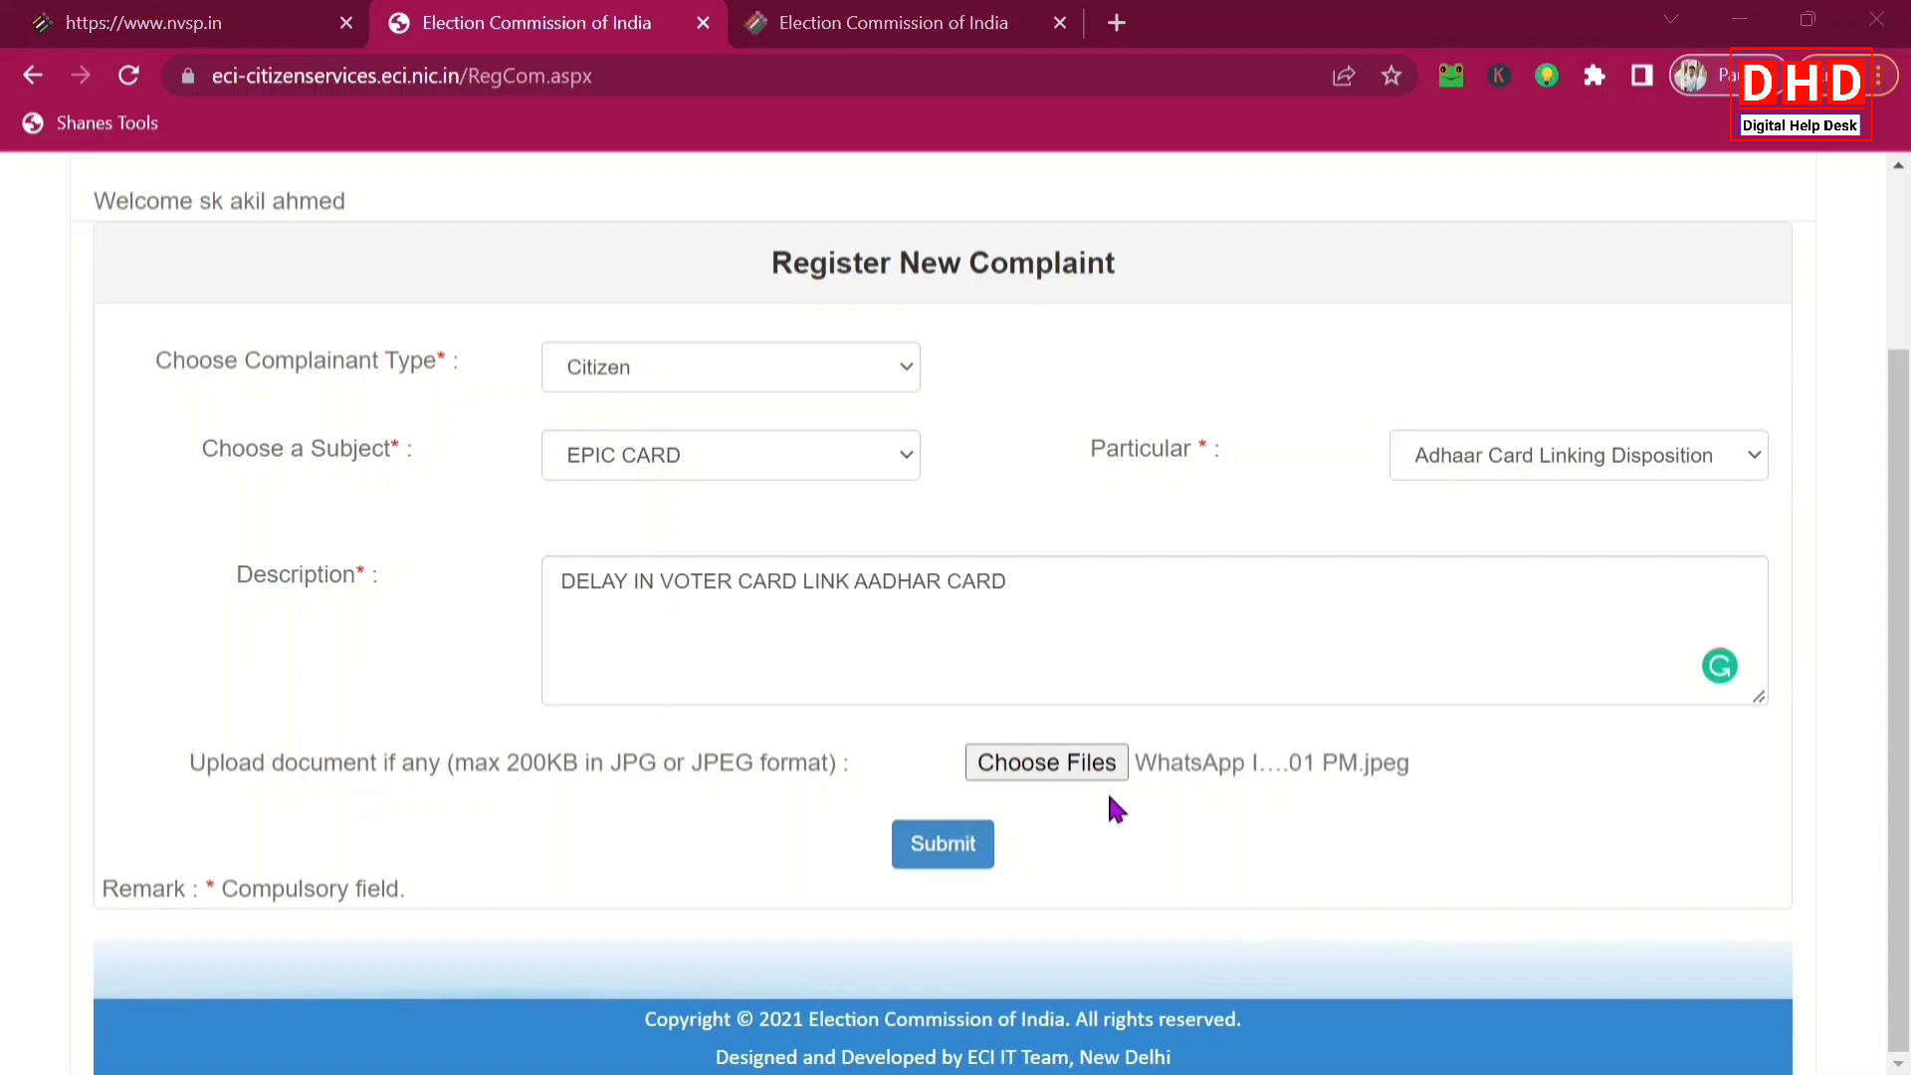
{"action": "left_click", "coordinate": [932, 854]}
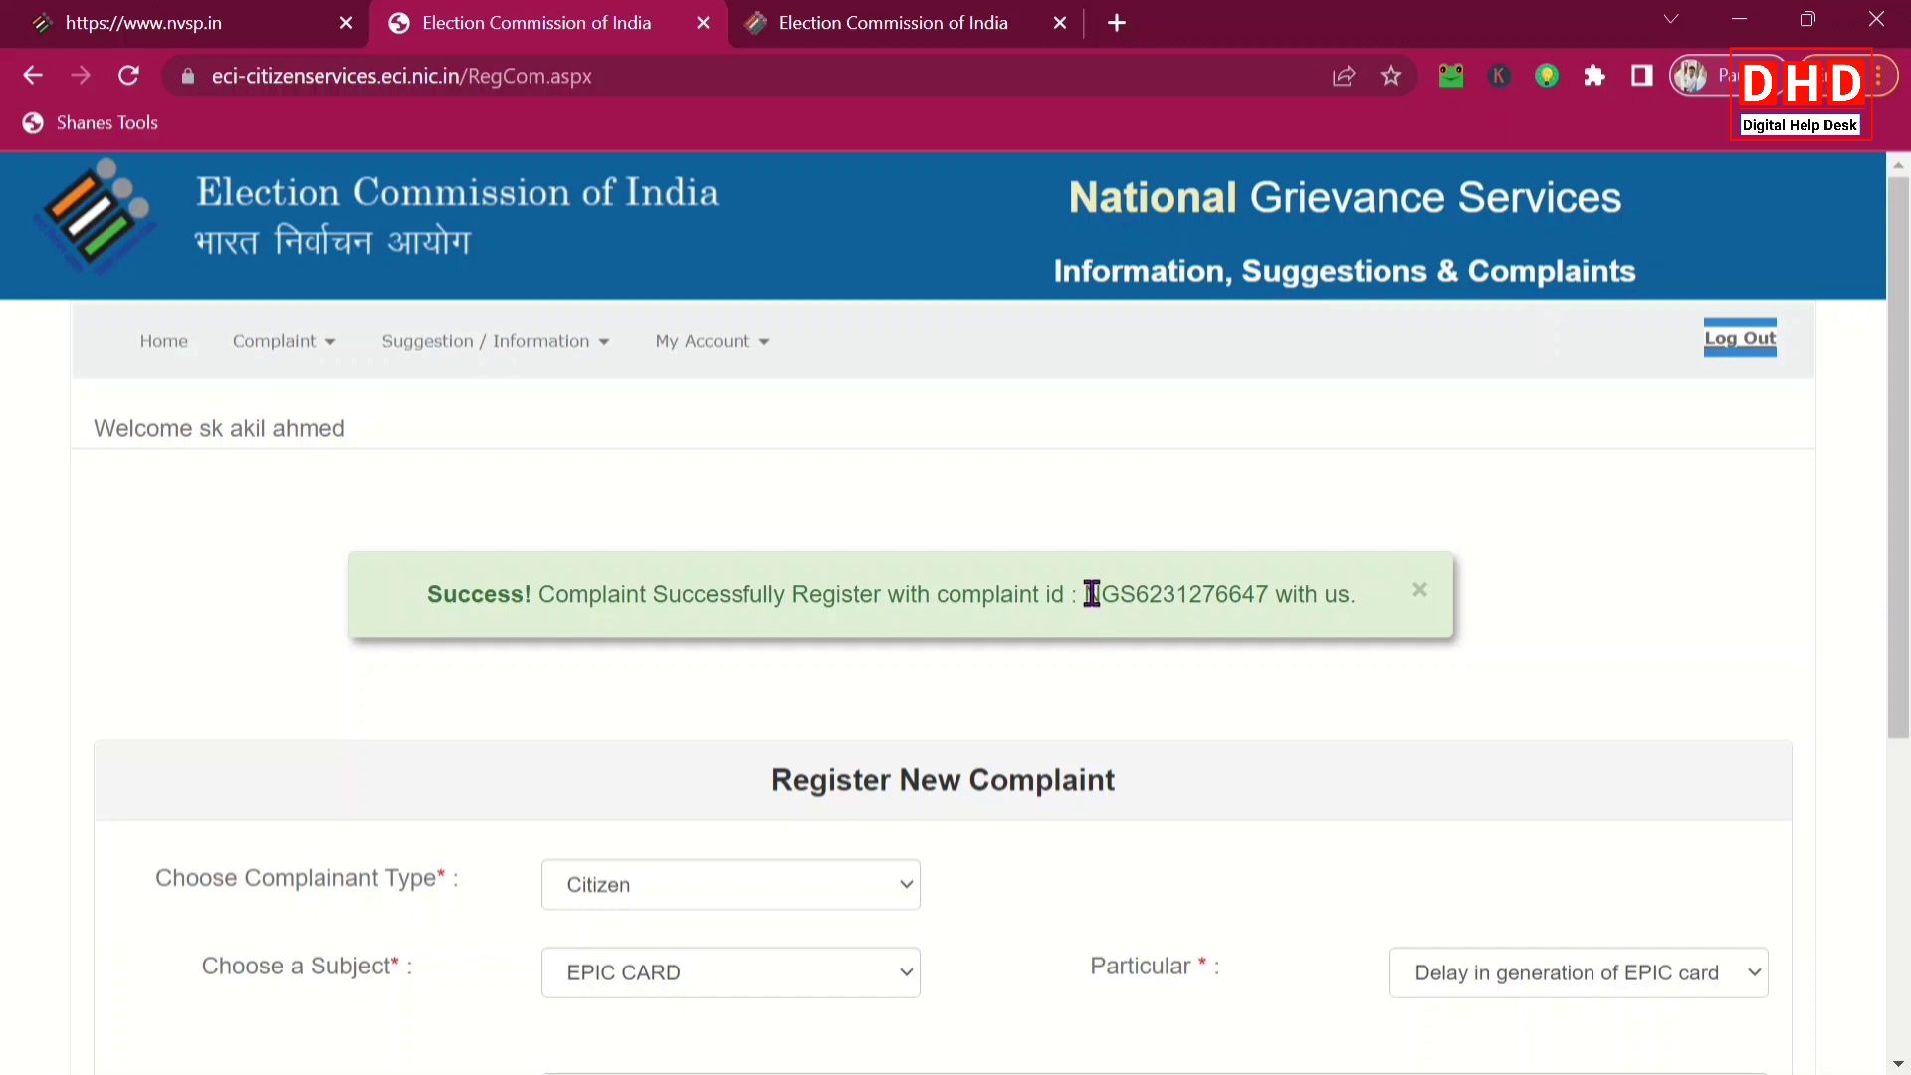
Copy the complaint ID from the success message and open the Status of Complaints page
{"action": "left_click_drag", "start_coordinate": [1095, 594], "coordinate": [1277, 597]}
{"action": "right_click", "coordinate": [1244, 607]}
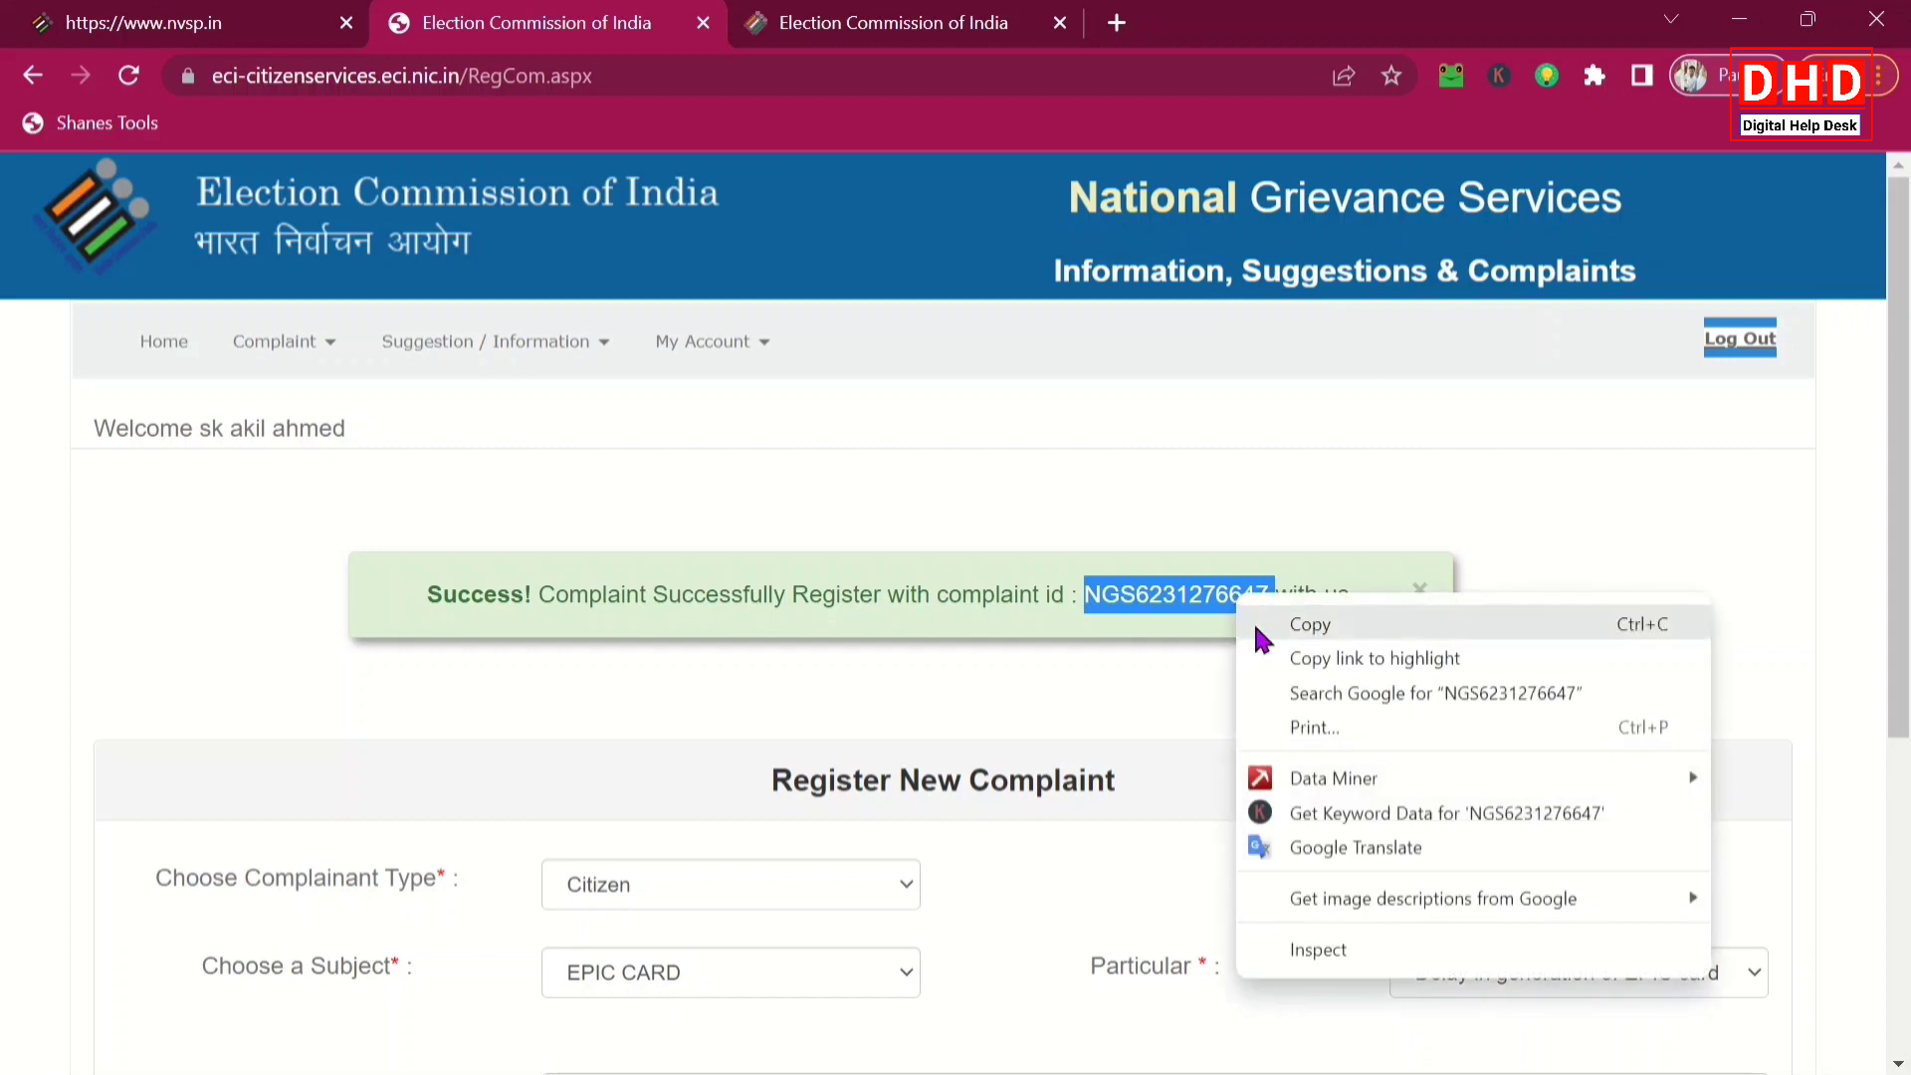
{"action": "left_click", "coordinate": [1262, 627]}
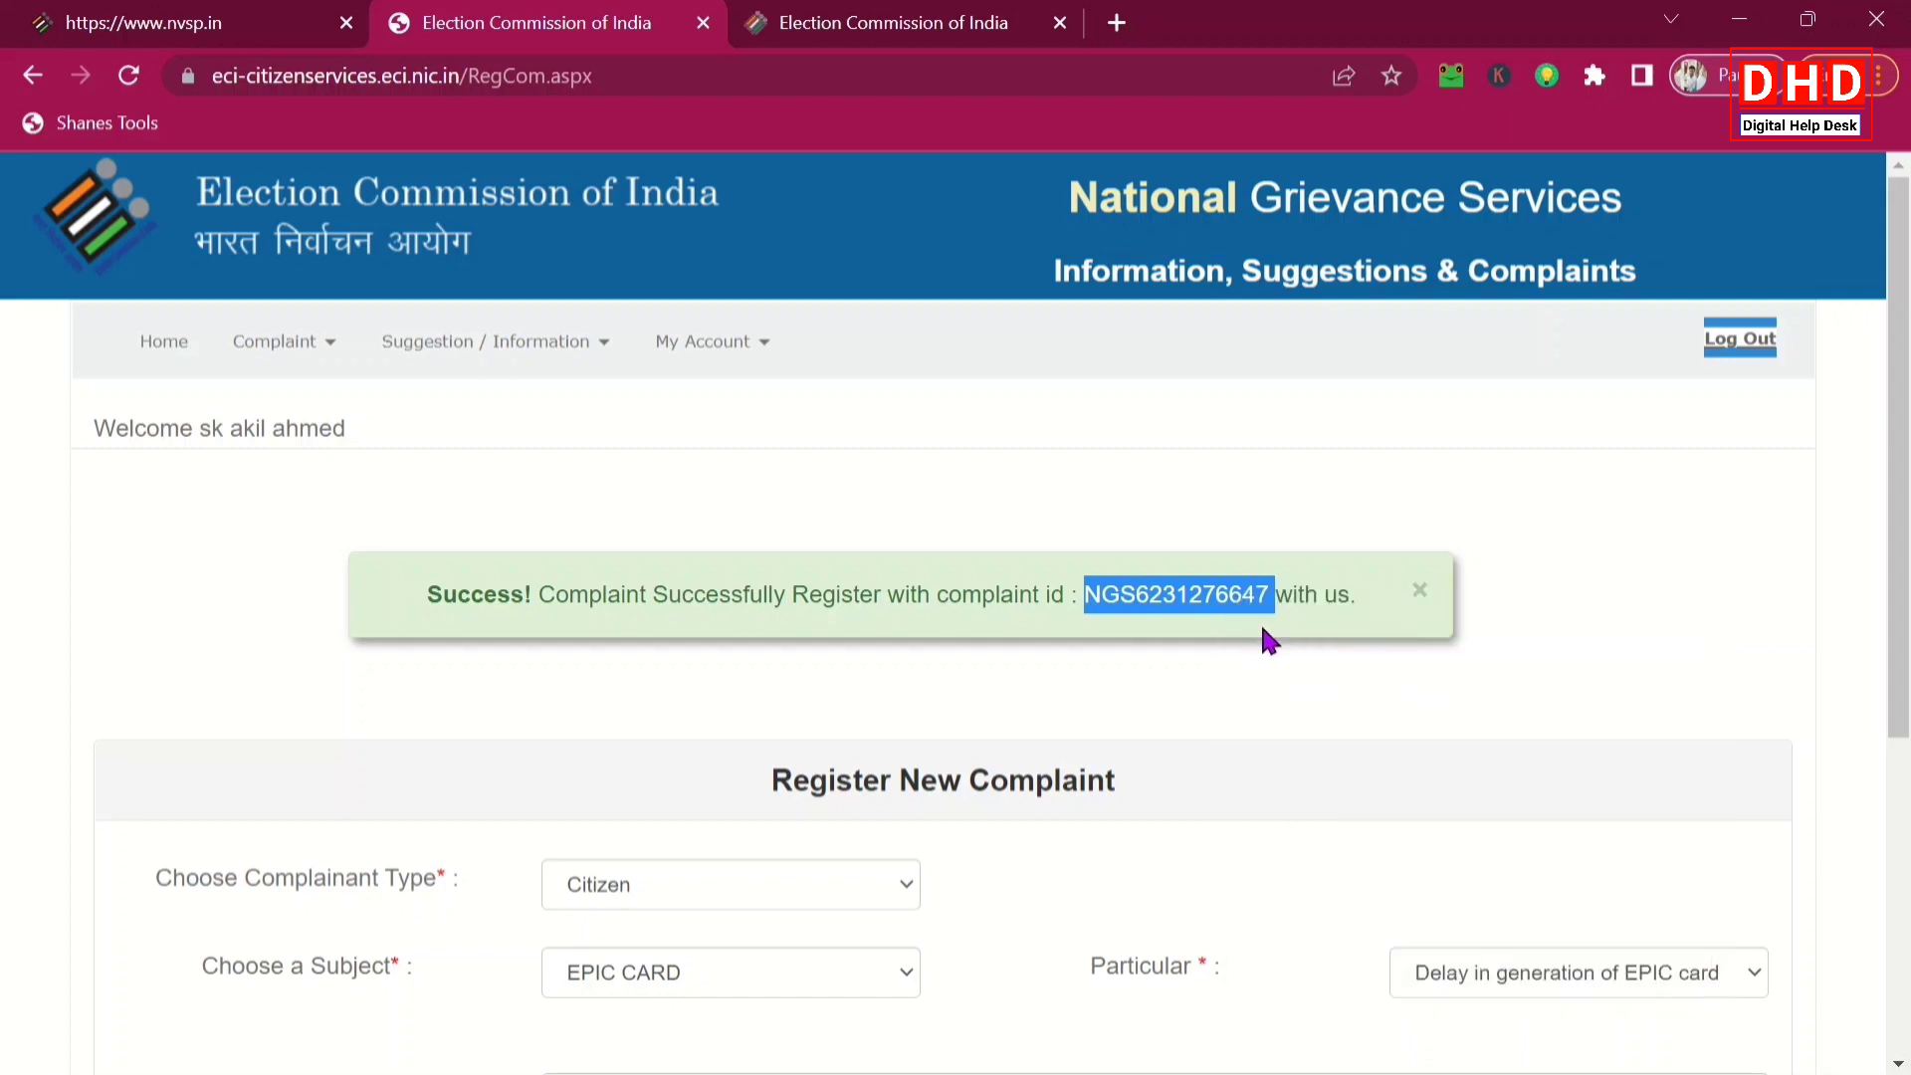
{"action": "left_click", "coordinate": [327, 348]}
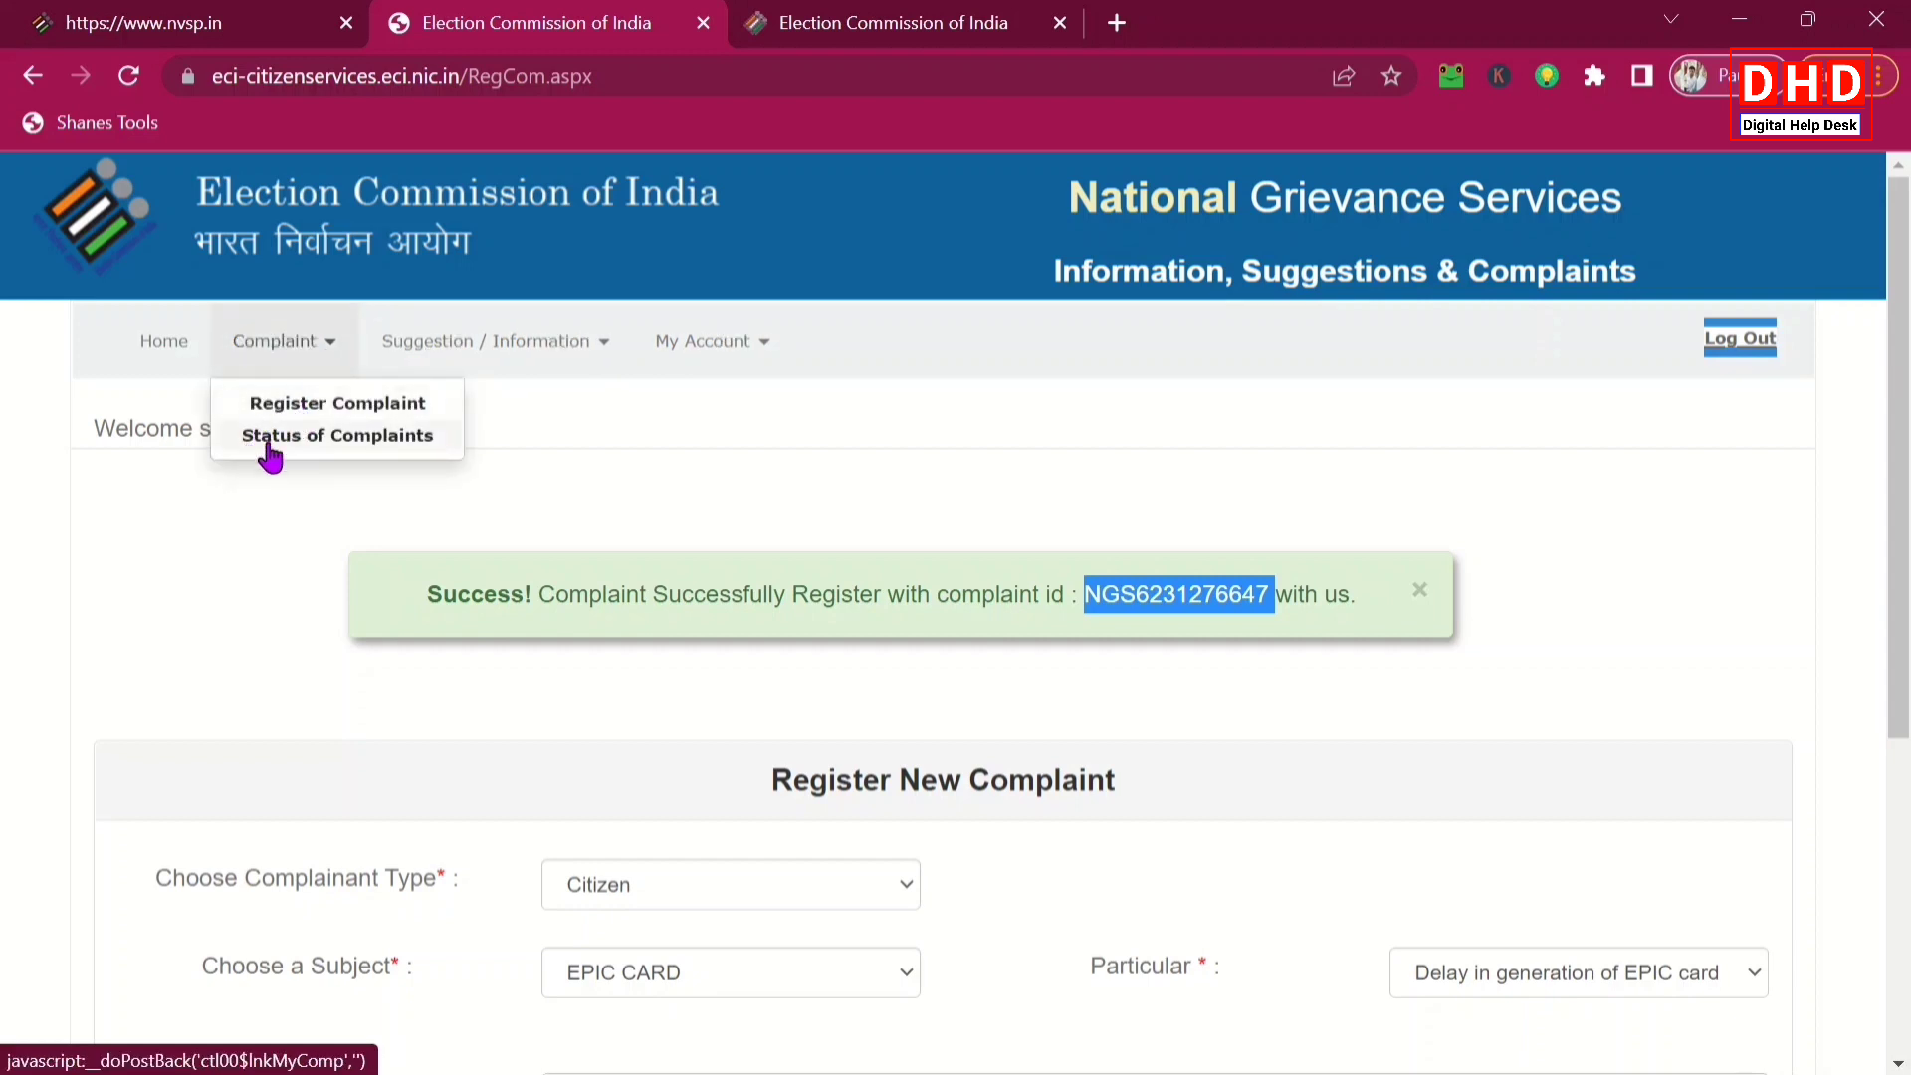
{"action": "left_click", "coordinate": [380, 439]}
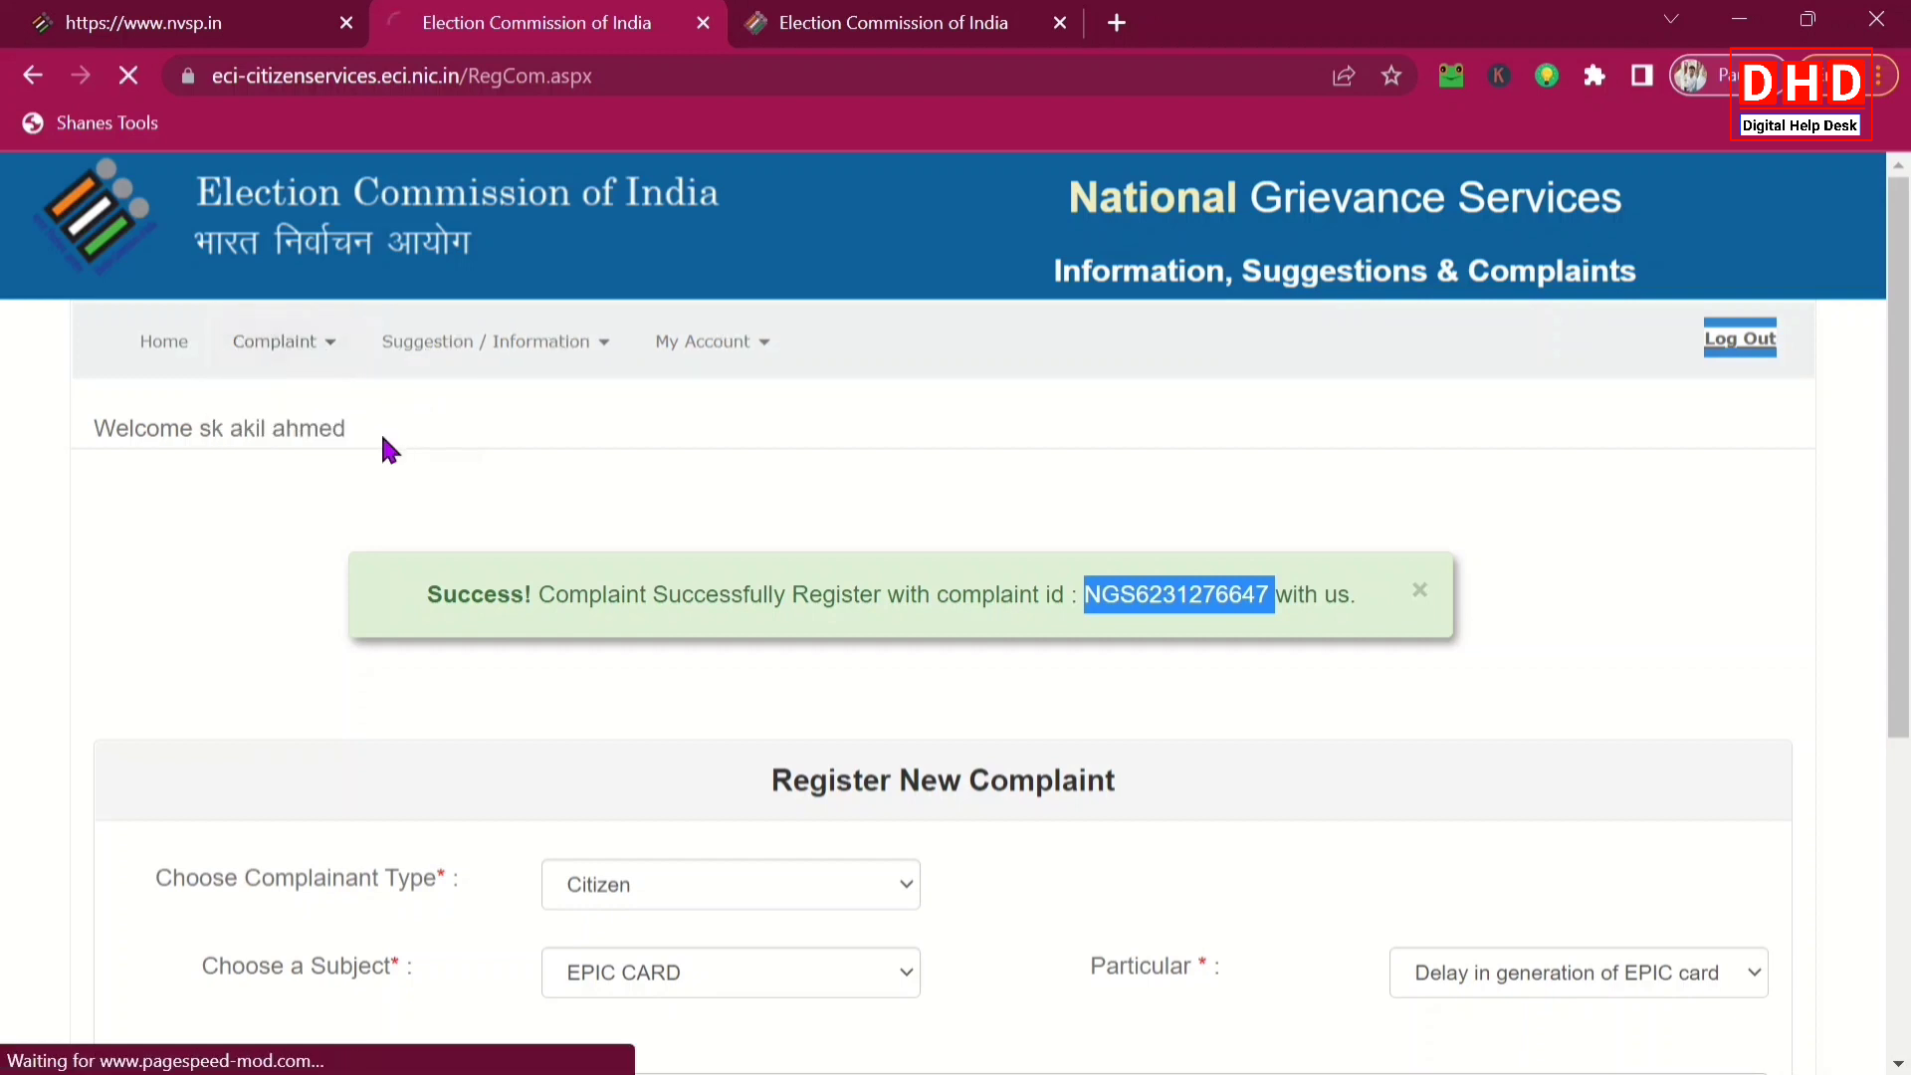